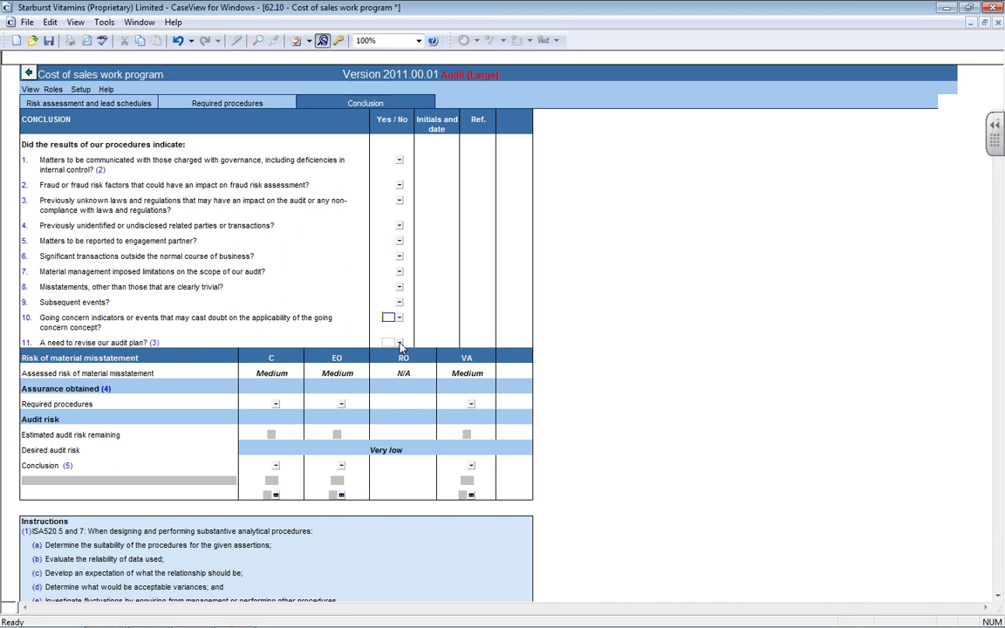
Answer Yes to question 11 on the need to revise the audit plan and select the comment field below it.
{"action": "left_click", "coordinate": [401, 345]}
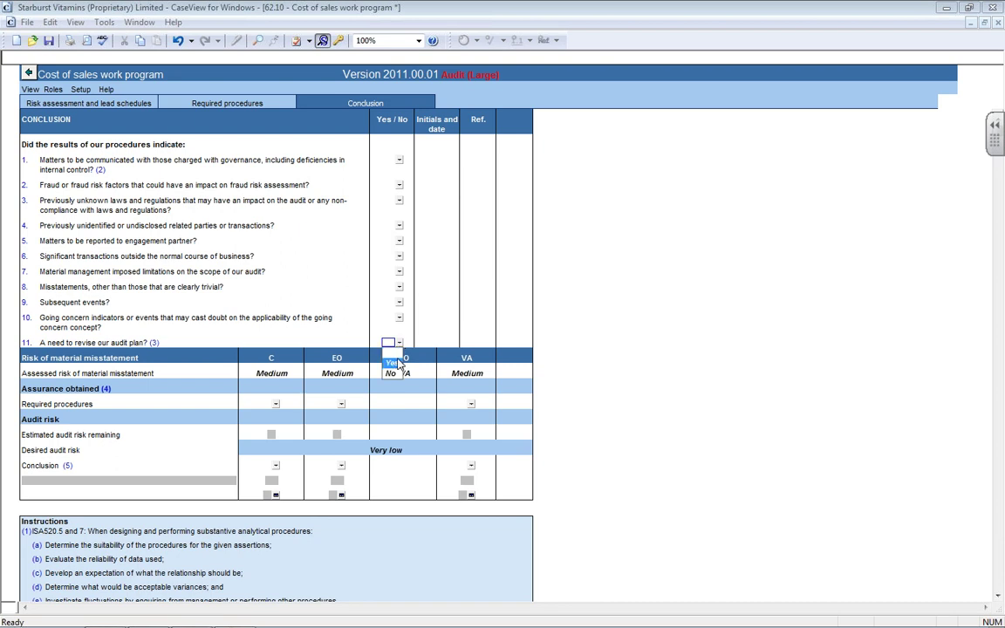
{"action": "left_click", "coordinate": [397, 364]}
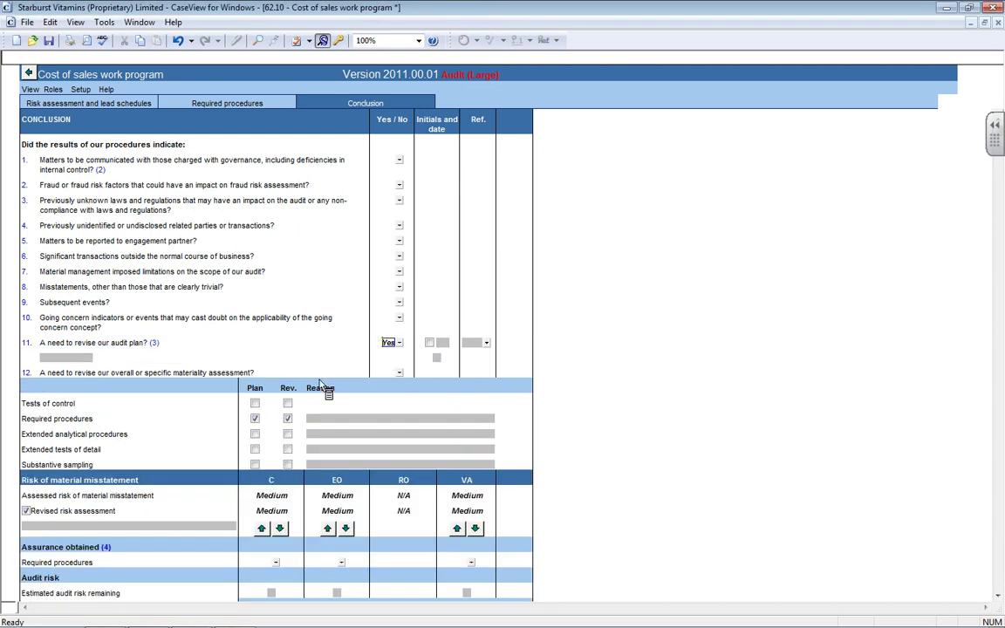
{"action": "left_click", "coordinate": [89, 359]}
Answer Yes to question 12 on revising overall or specific materiality and select the comment field below it.
{"action": "left_click", "coordinate": [399, 373]}
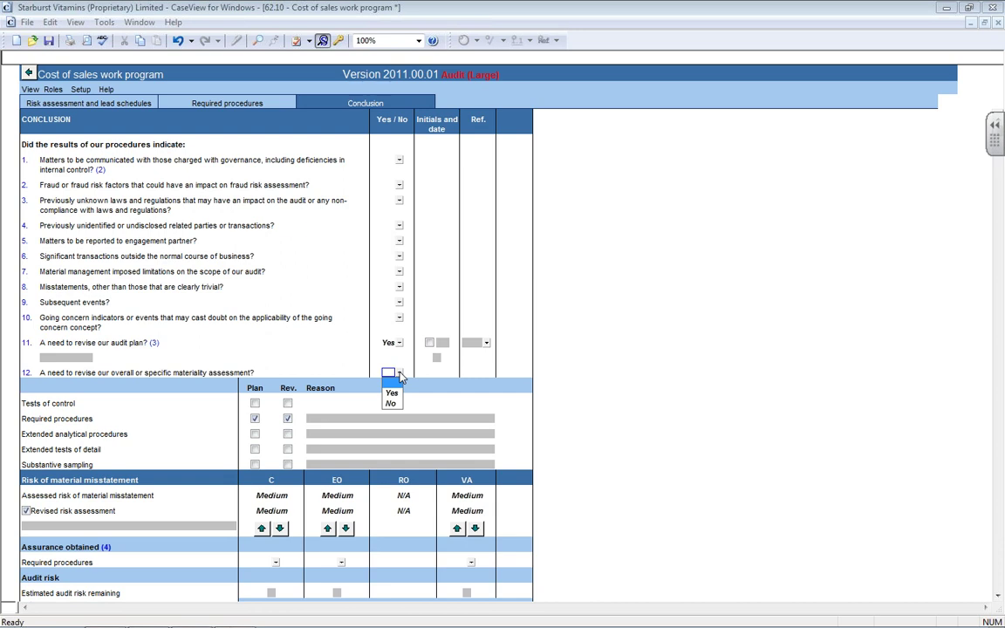
{"action": "left_click", "coordinate": [400, 373]}
{"action": "left_click", "coordinate": [398, 374]}
{"action": "left_click", "coordinate": [392, 393]}
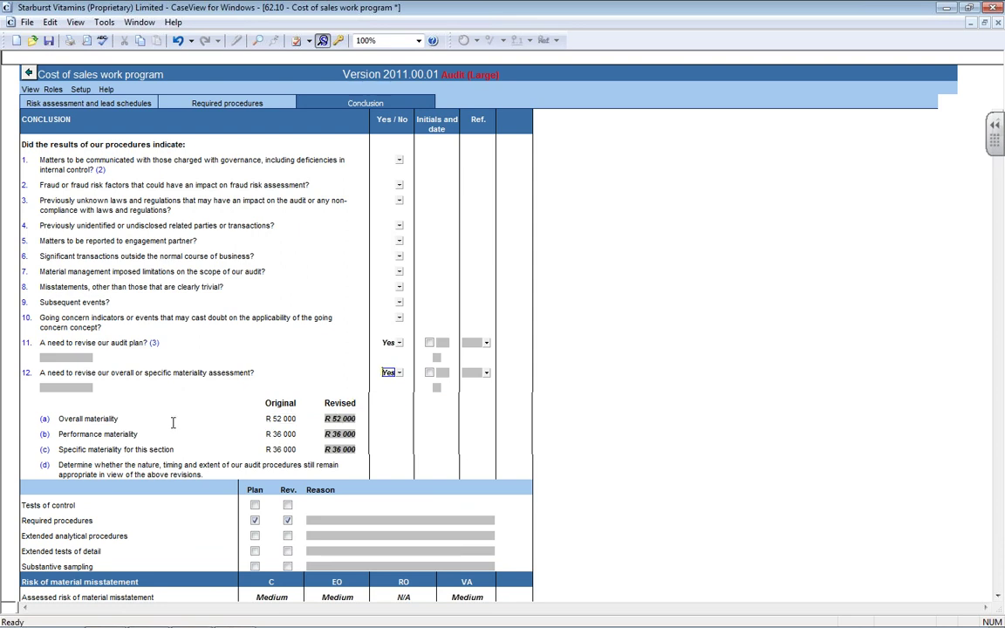
{"action": "left_click", "coordinate": [46, 387]}
Set the revised overall materiality to 50000 and select the explanation field beneath it.
{"action": "left_click", "coordinate": [336, 420]}
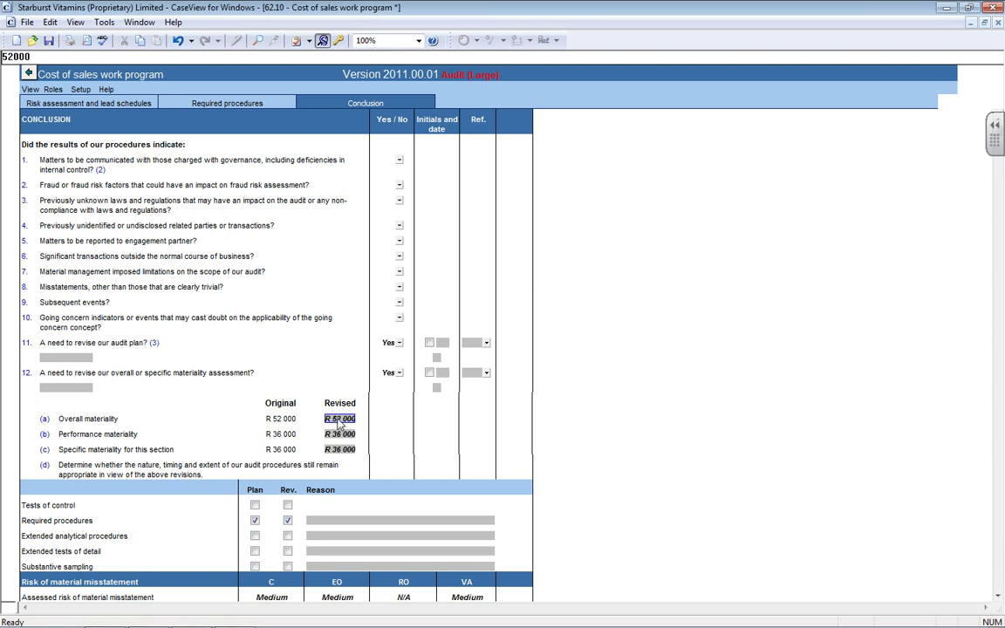
{"action": "key", "text": "Tab"}
{"action": "key", "text": "Tab"}
{"action": "left_click", "coordinate": [346, 421]}
{"action": "type", "text": "50000"}
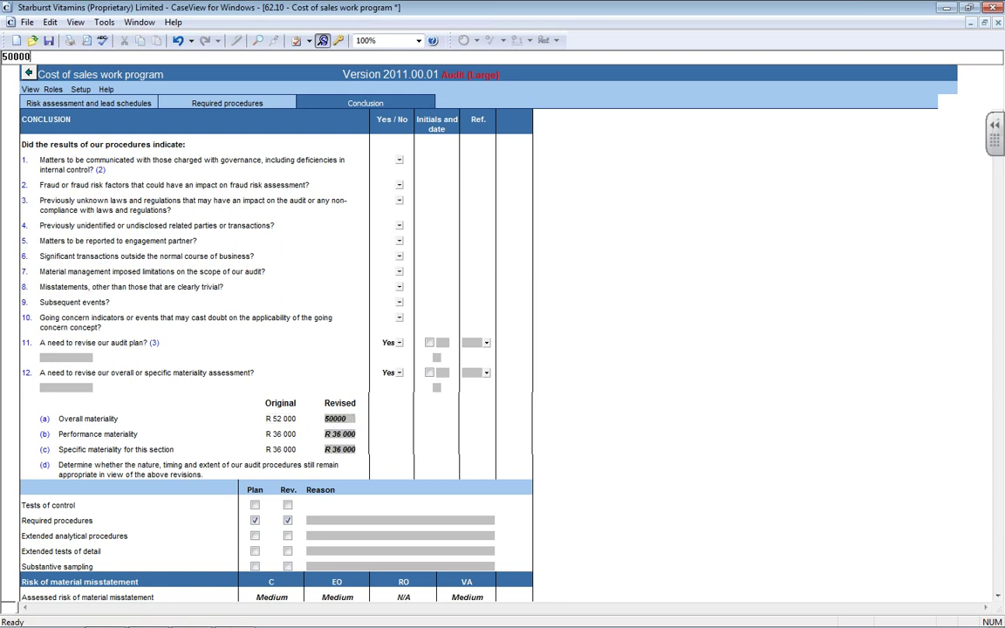
{"action": "key", "text": "Tab"}
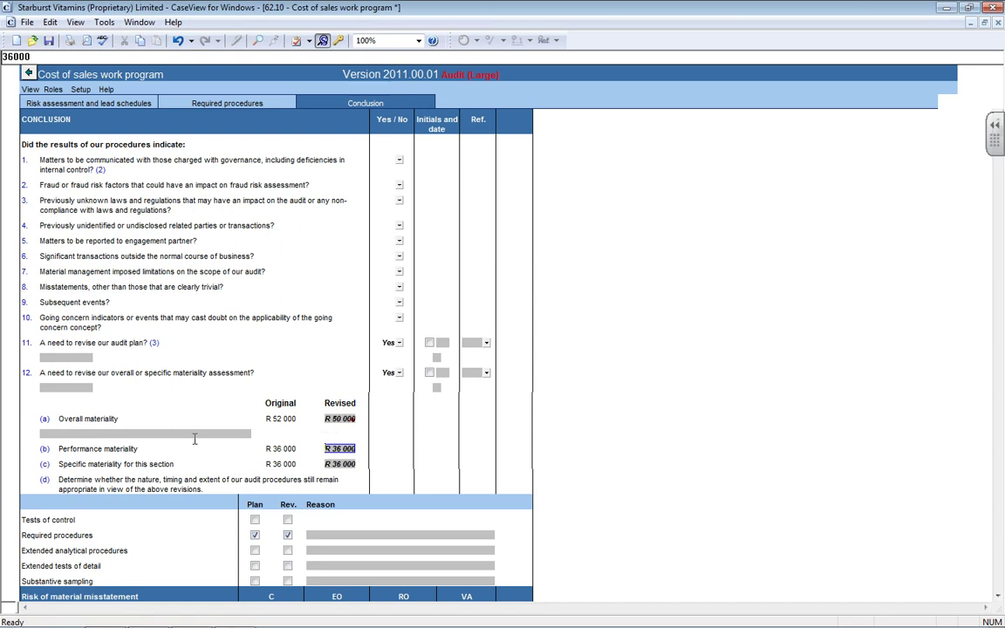
{"action": "left_click", "coordinate": [192, 435]}
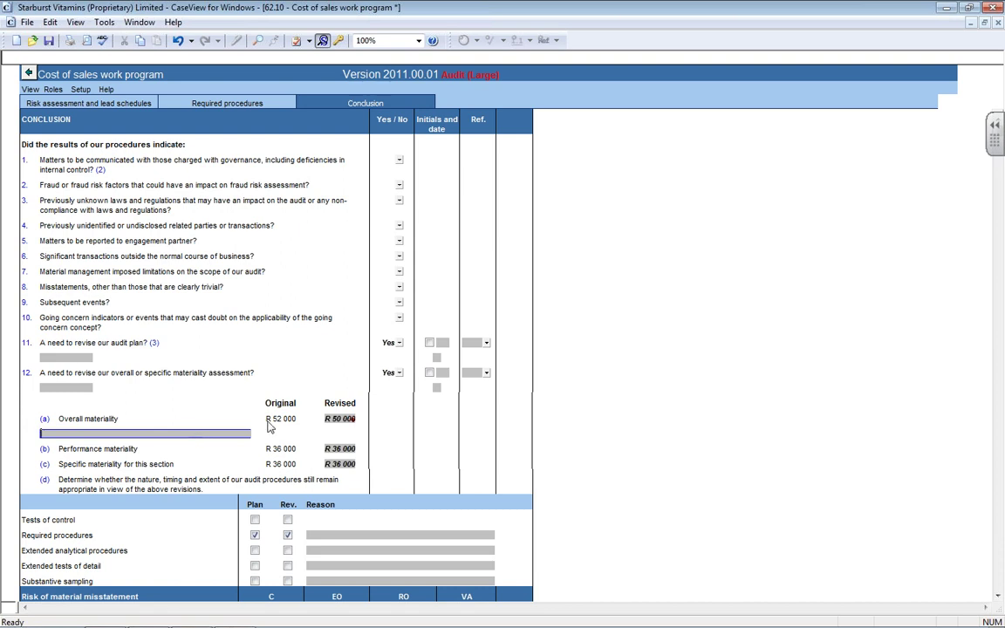
Set the revised overall materiality to 52000 and select the instruction in item (d).
{"action": "left_click", "coordinate": [332, 420]}
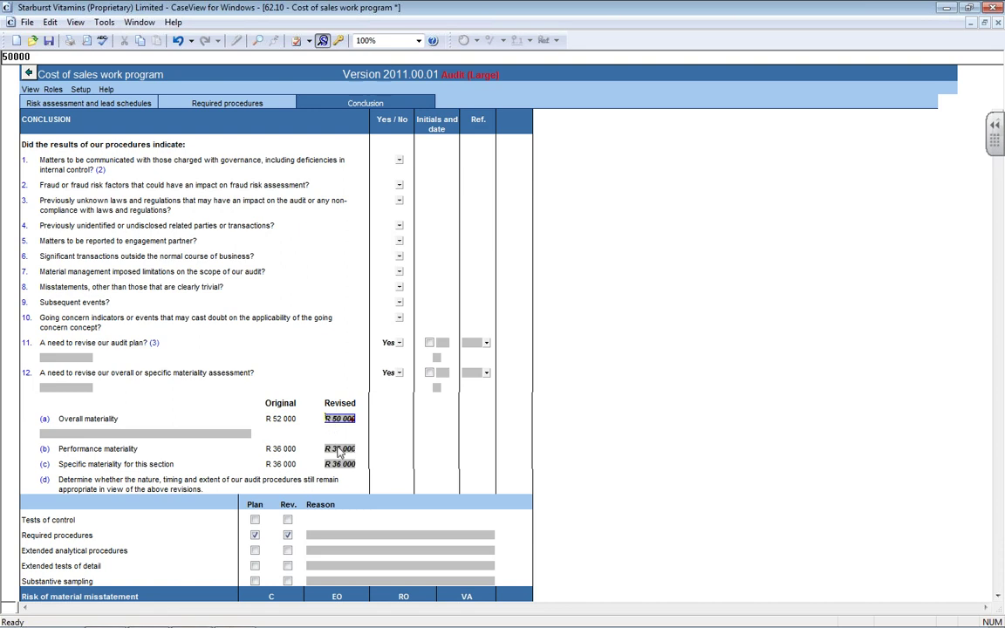
{"action": "key", "text": "Tab"}
{"action": "left_click", "coordinate": [349, 418]}
{"action": "type", "text": "52 000"}
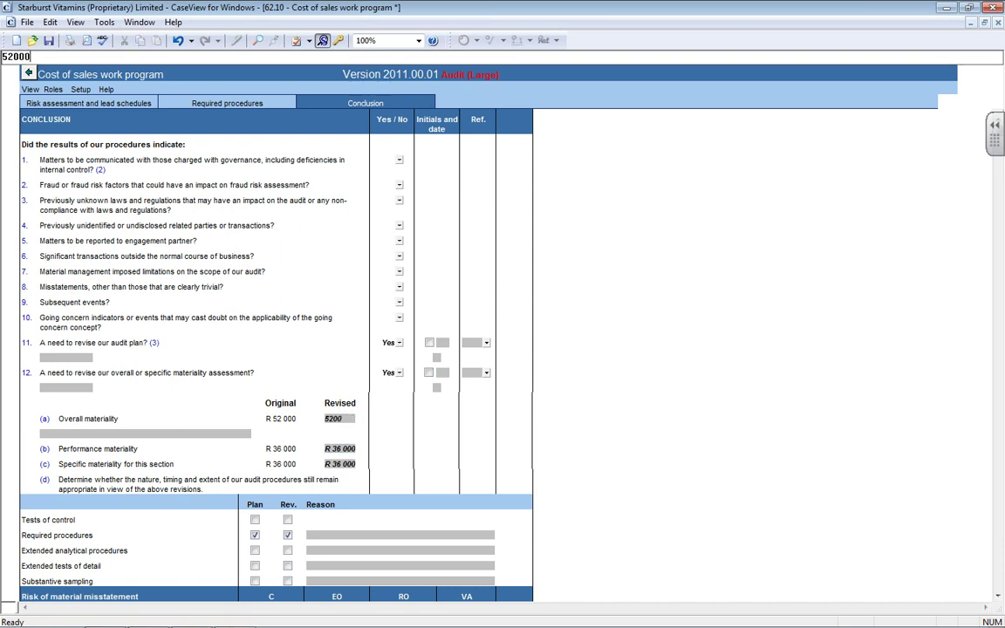
{"action": "key", "text": "Tab"}
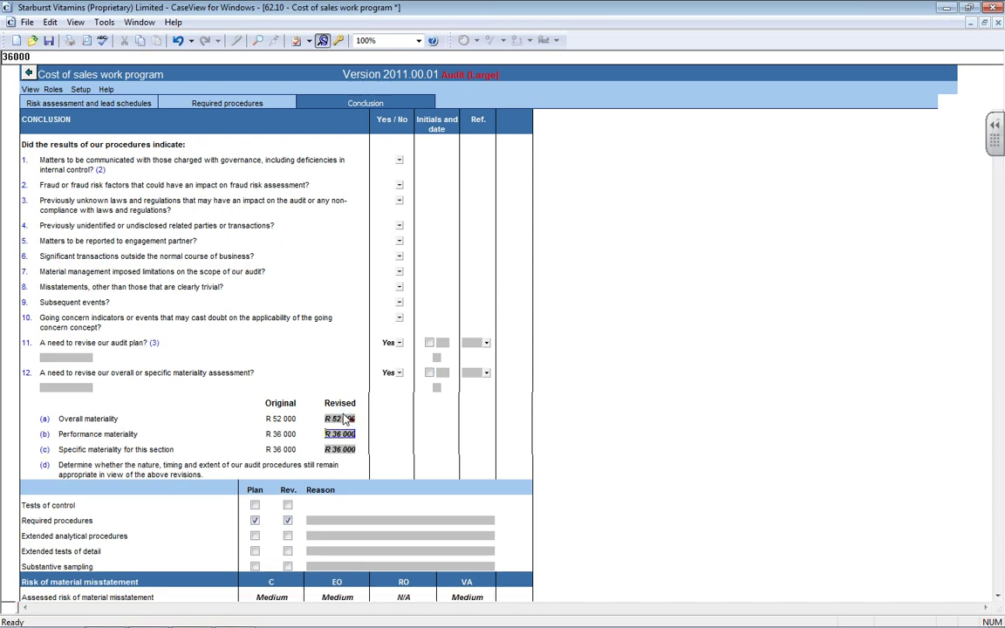
{"action": "key", "text": "shift+Tab"}
{"action": "key", "text": "Tab"}
{"action": "key", "text": "Tab"}
{"action": "left_click", "coordinate": [109, 474]}
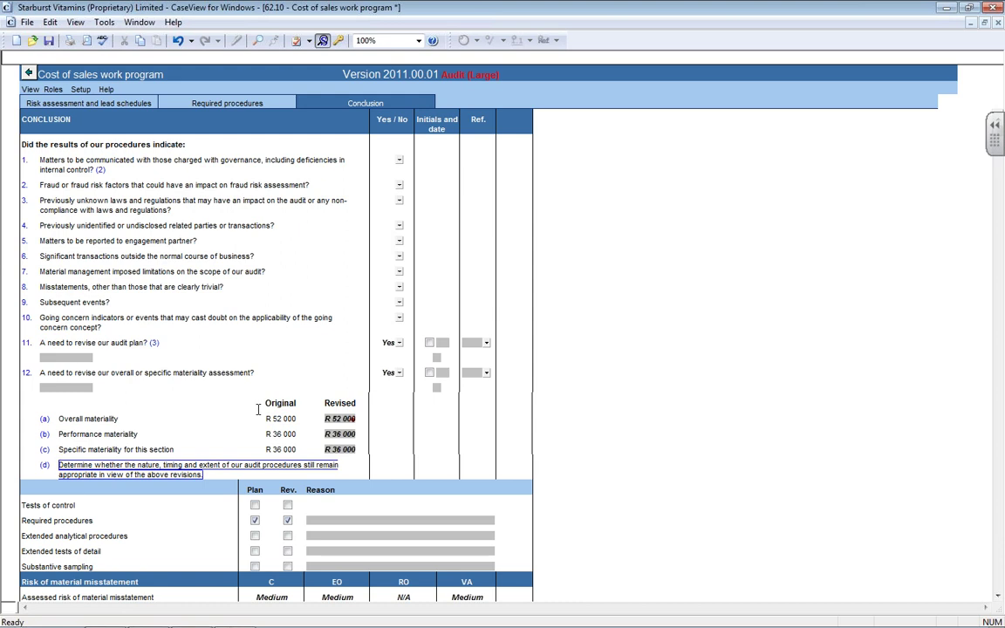
Change the answer to question 12 on revising the materiality assessment to No and select question 11.
{"action": "left_click", "coordinate": [398, 373]}
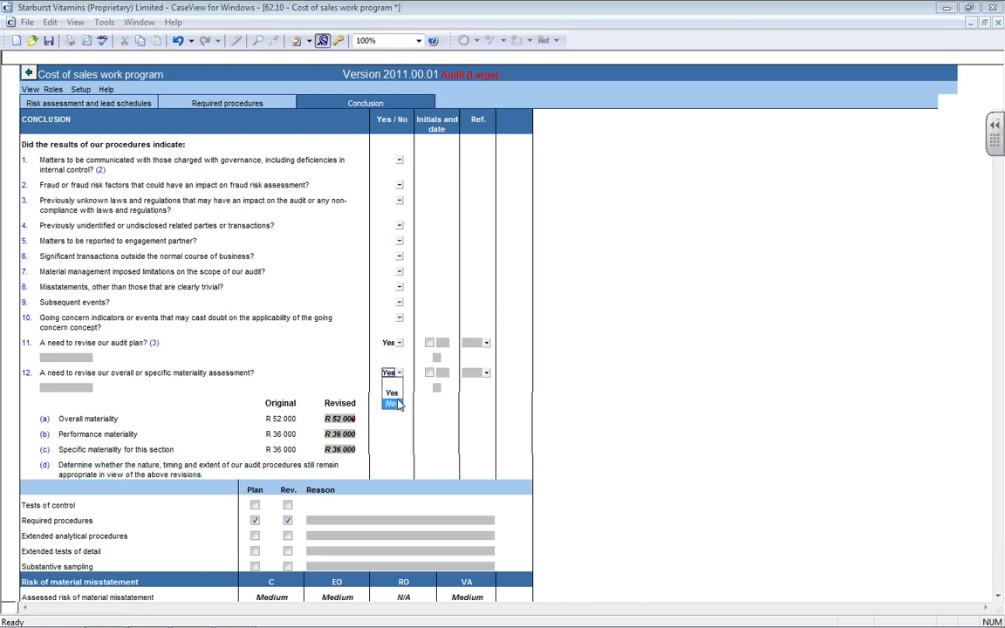
{"action": "left_click", "coordinate": [393, 404]}
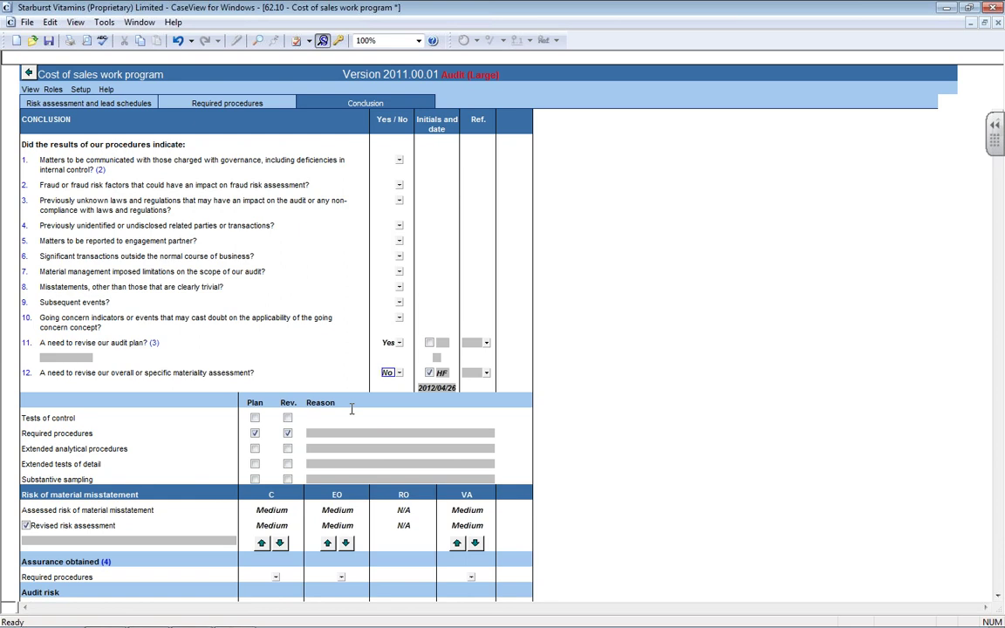
{"action": "double_click", "coordinate": [999, 597]}
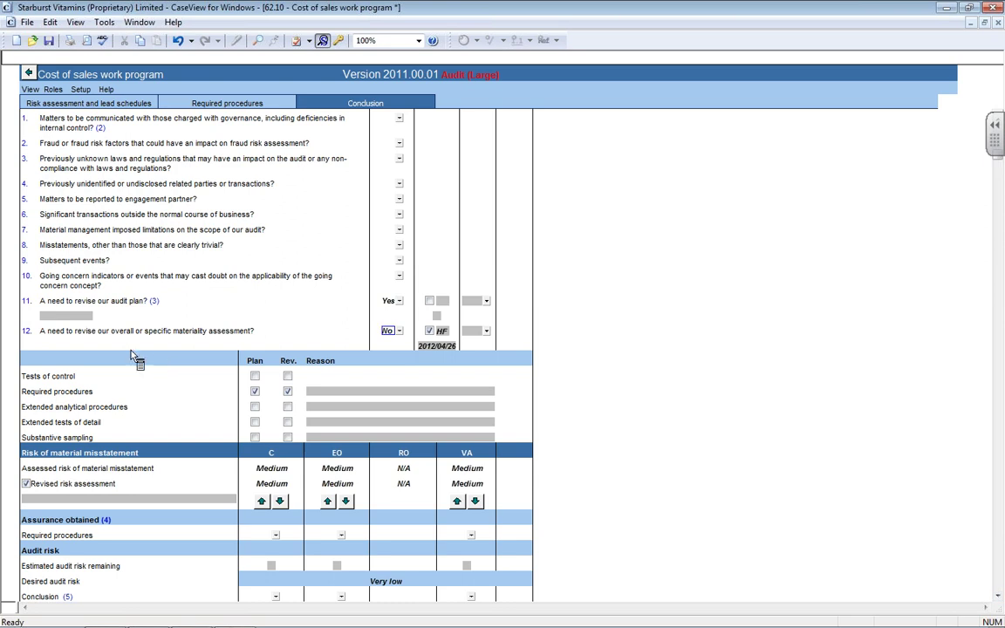
{"action": "left_click", "coordinate": [80, 300]}
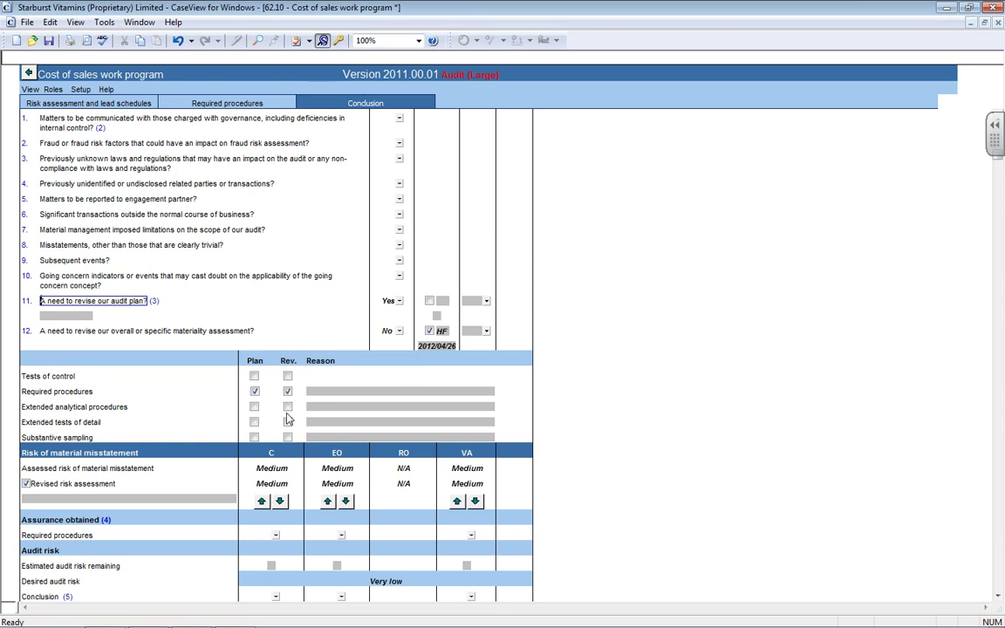
Include extended tests of detail in the revised audit plan, view the added procedures and return to the conclusion.
{"action": "left_click", "coordinate": [288, 423]}
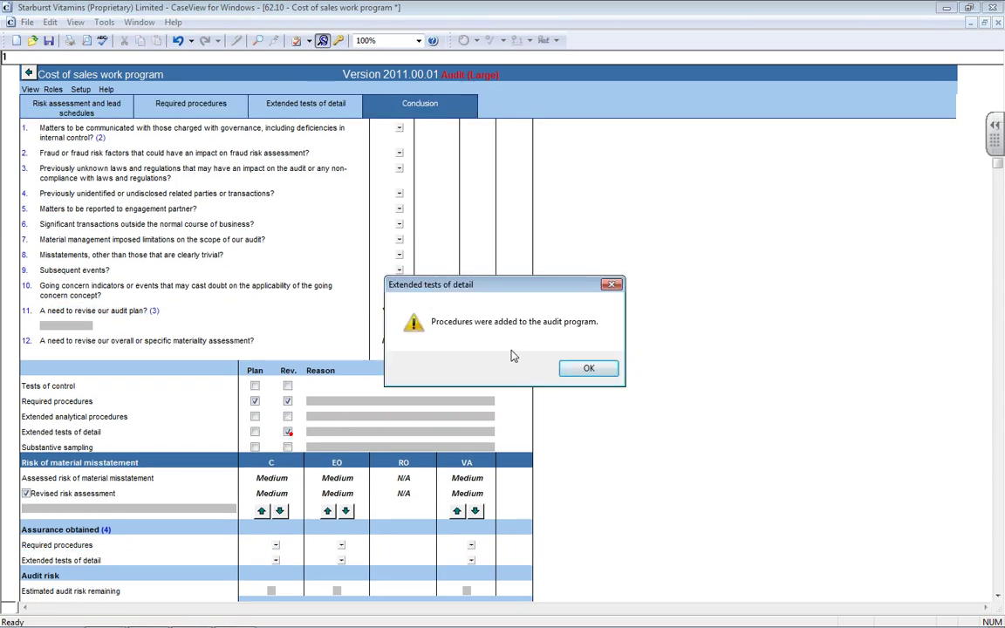
{"action": "left_click", "coordinate": [587, 370]}
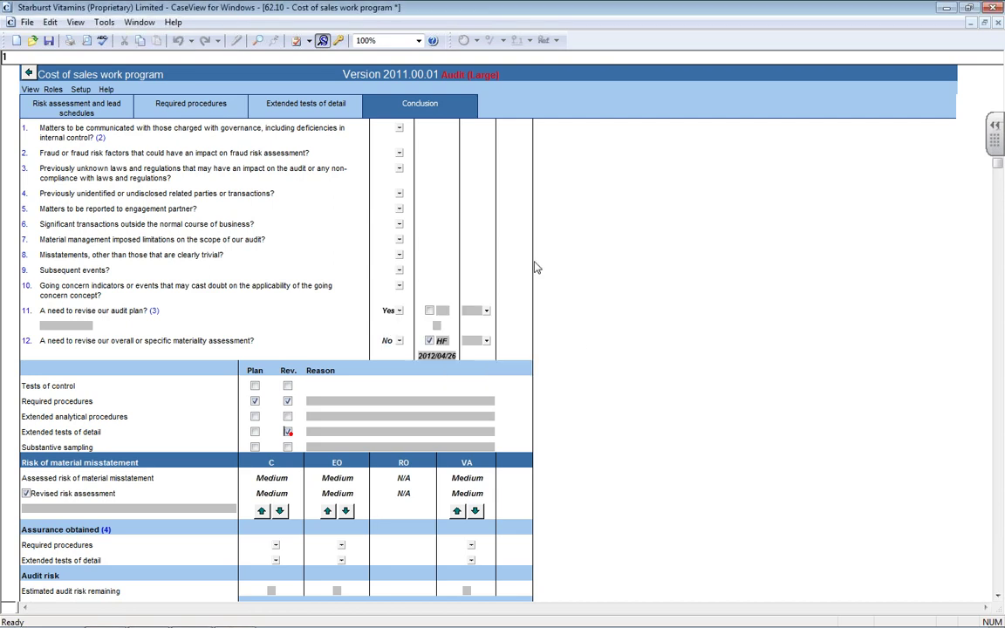
{"action": "left_click", "coordinate": [295, 106]}
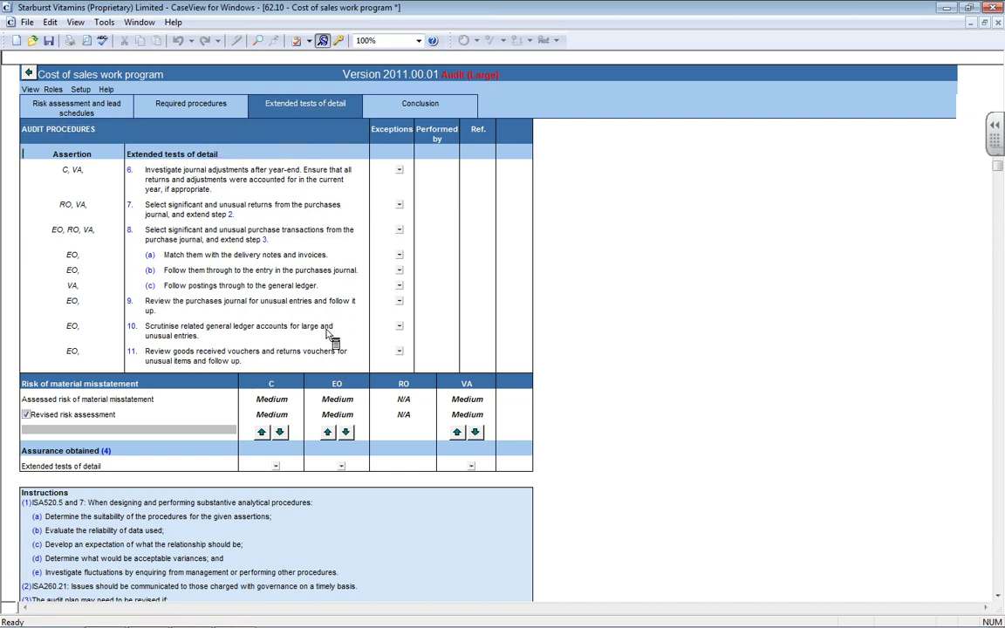
{"action": "left_click", "coordinate": [427, 106]}
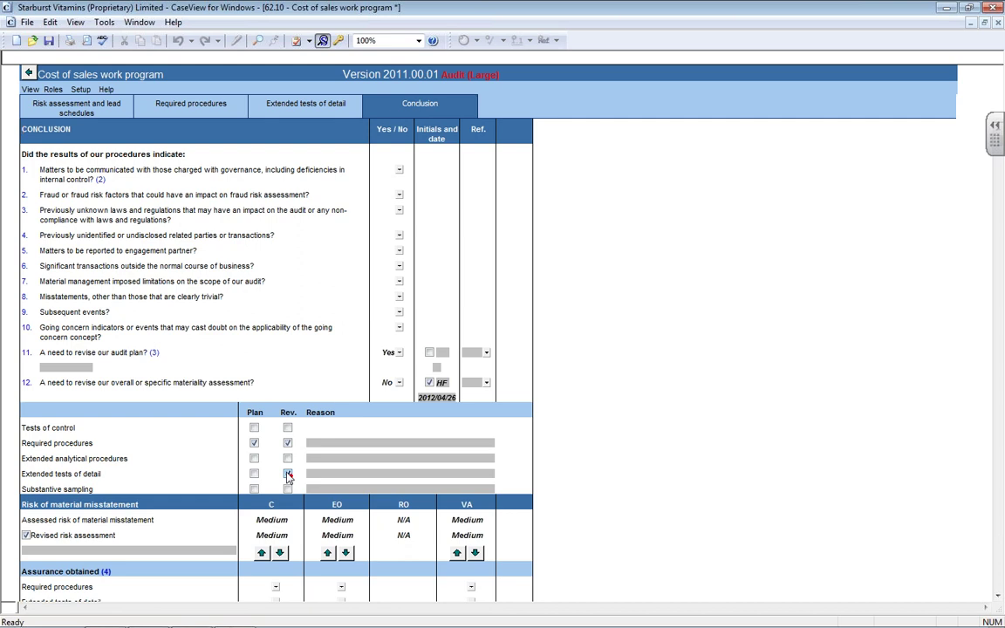
Select the reason field for extended tests of detail, and remove those tests from the revised audit plan.
{"action": "left_click", "coordinate": [287, 473]}
{"action": "left_click", "coordinate": [321, 473]}
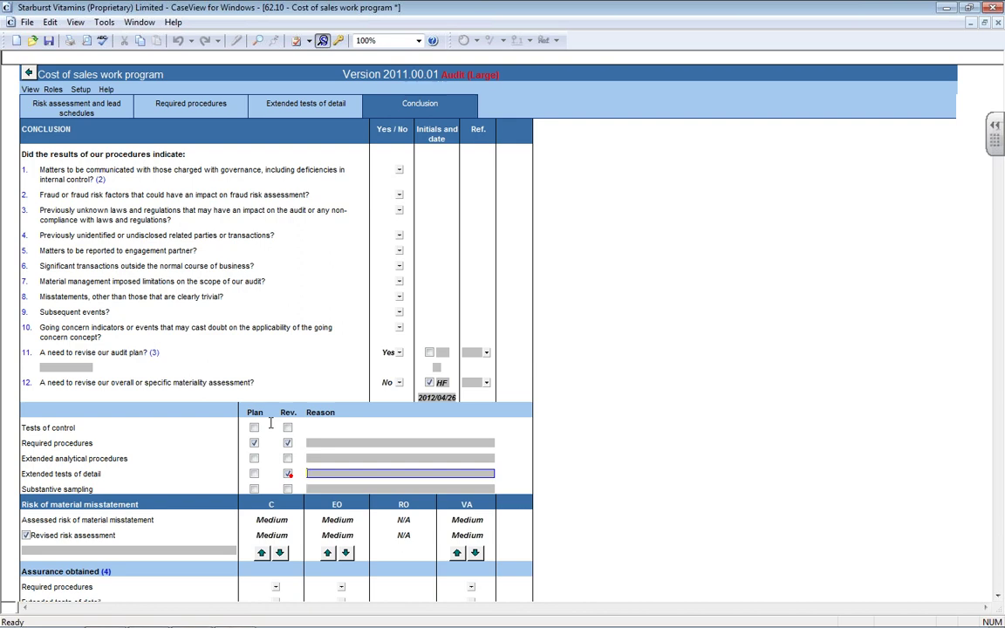
{"action": "left_click", "coordinate": [288, 474]}
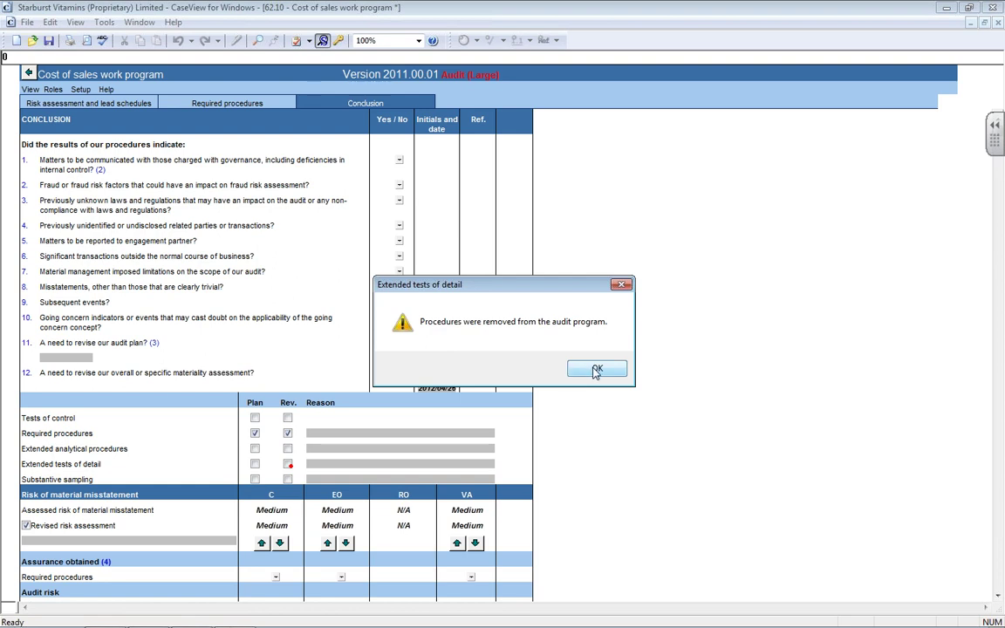
{"action": "left_click", "coordinate": [596, 369]}
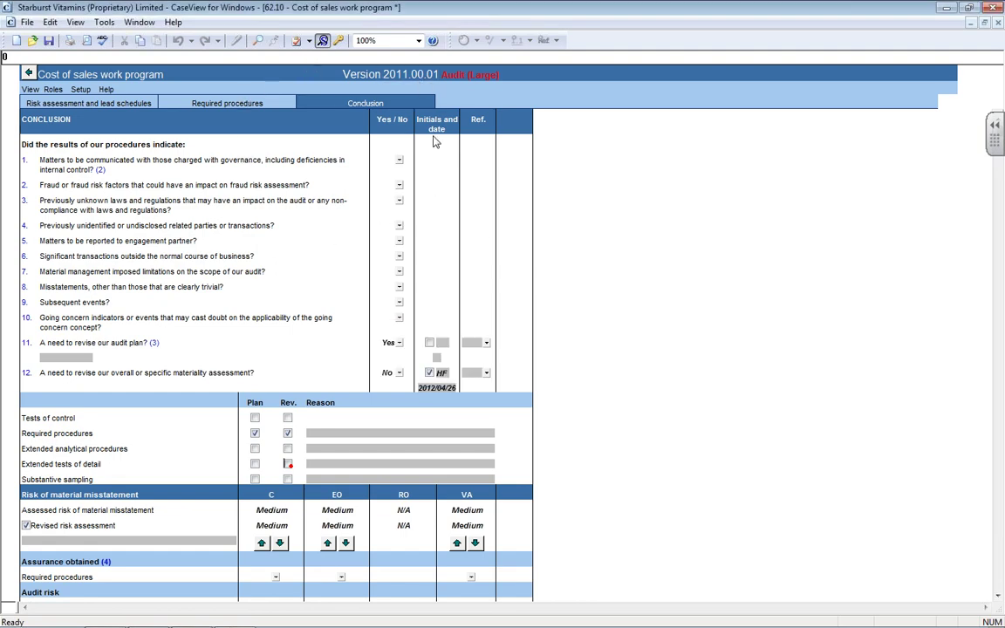
Turn off the revised risk assessment in the risk of material misstatement section.
{"action": "scroll", "coordinate": [449, 506], "scroll_direction": "down", "scroll_amount": 2}
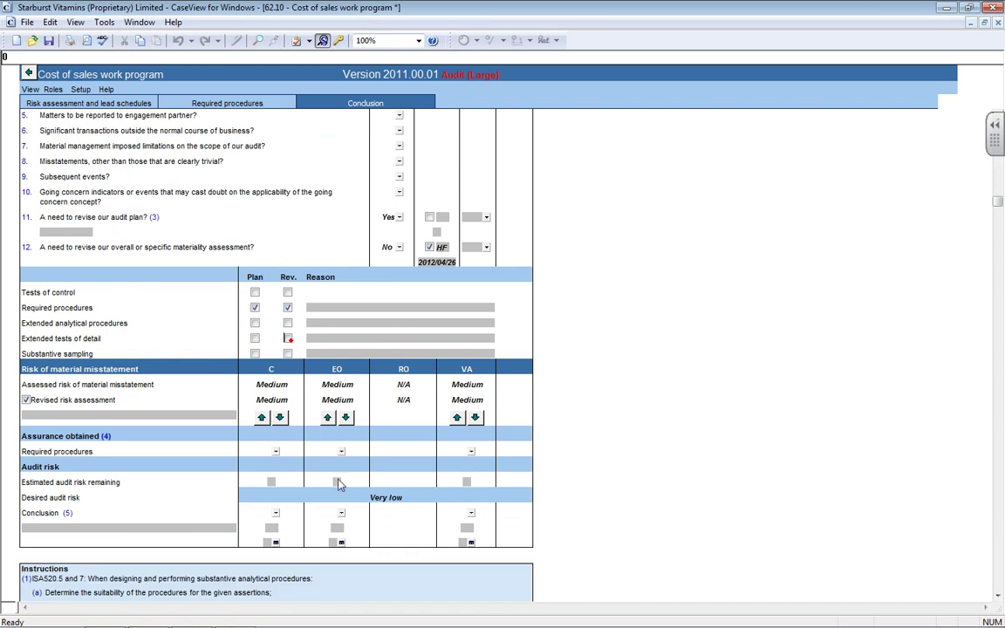
{"action": "left_click", "coordinate": [34, 373]}
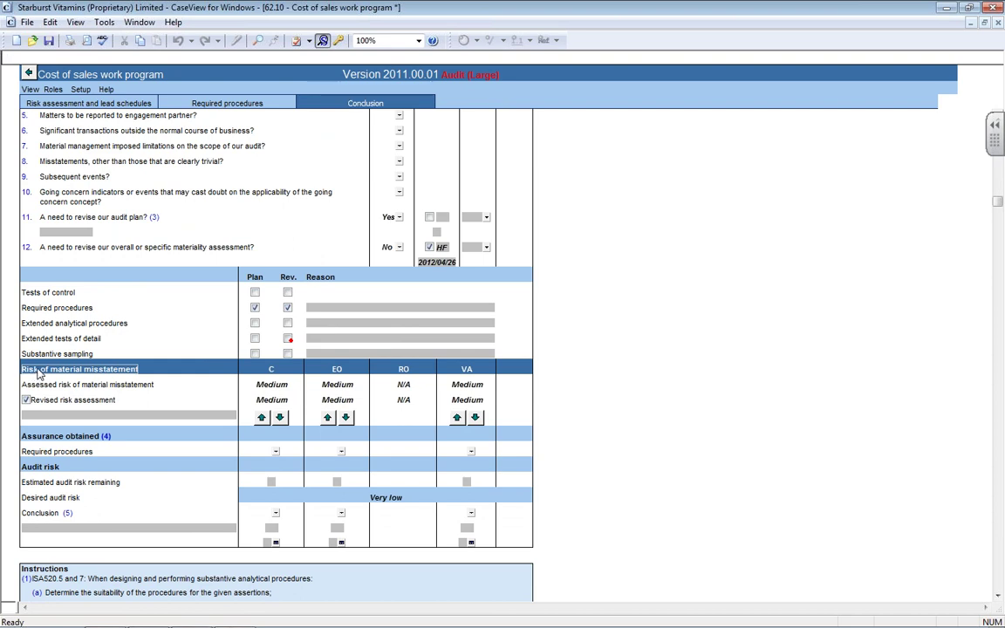
{"action": "double_click", "coordinate": [35, 372]}
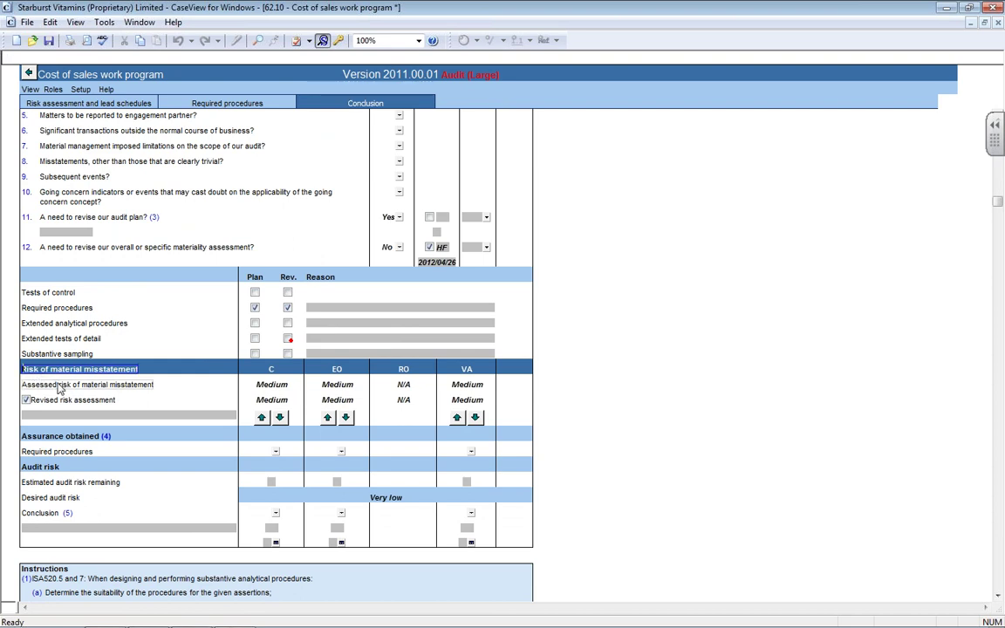
{"action": "left_click", "coordinate": [61, 399]}
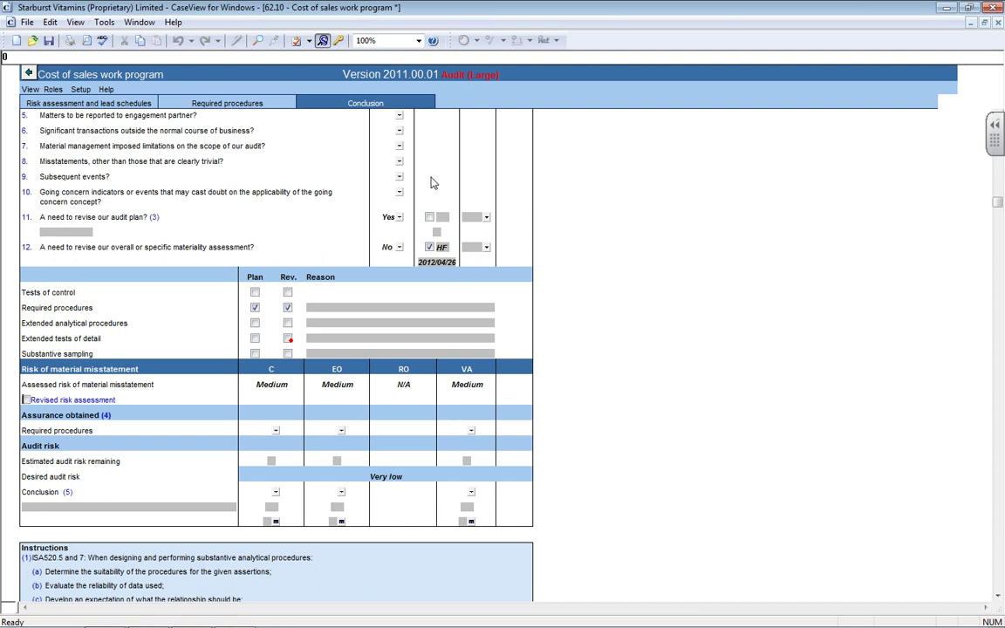
Change the answer to question 11 on the need to revise the audit plan to No.
{"action": "left_click", "coordinate": [399, 218]}
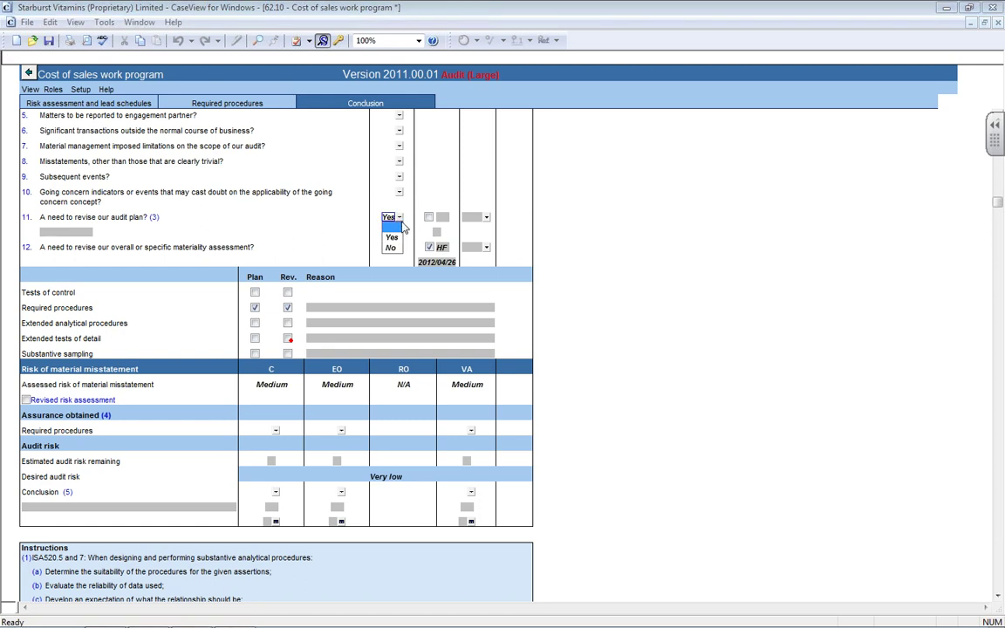
{"action": "left_click", "coordinate": [392, 247]}
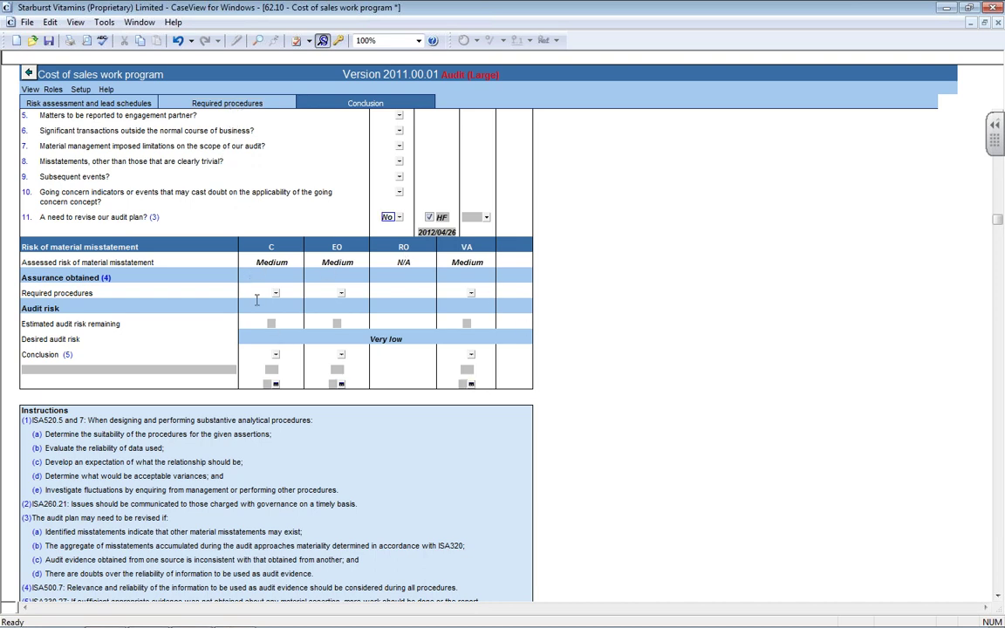
Review the required procedures and, back in the conclusion, set their assurance obtained for the EO assertion to High.
{"action": "left_click", "coordinate": [61, 293]}
{"action": "left_click", "coordinate": [218, 101]}
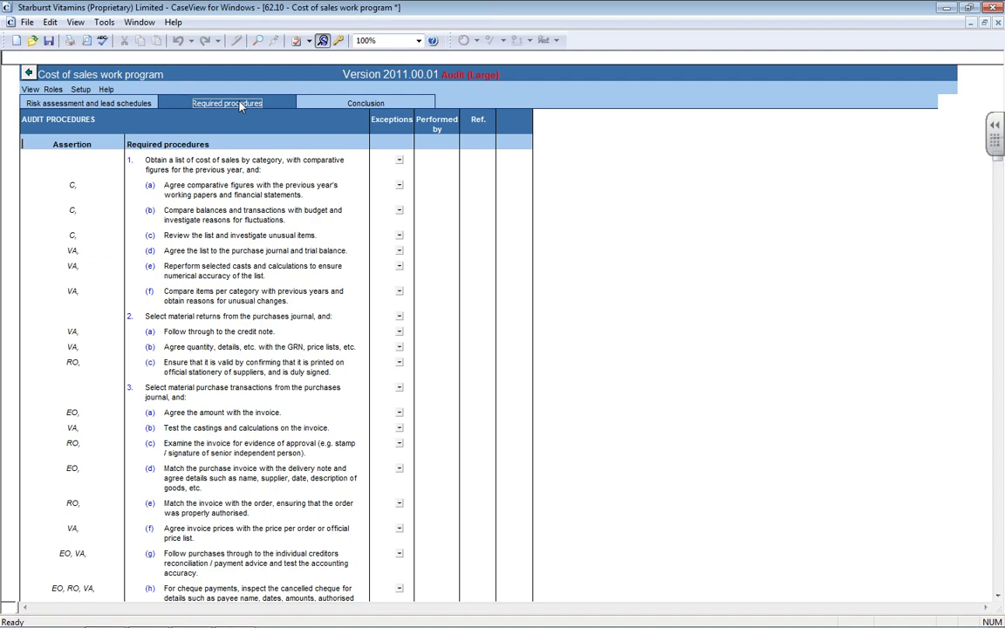
{"action": "scroll", "coordinate": [244, 262], "scroll_direction": "down", "scroll_amount": 9}
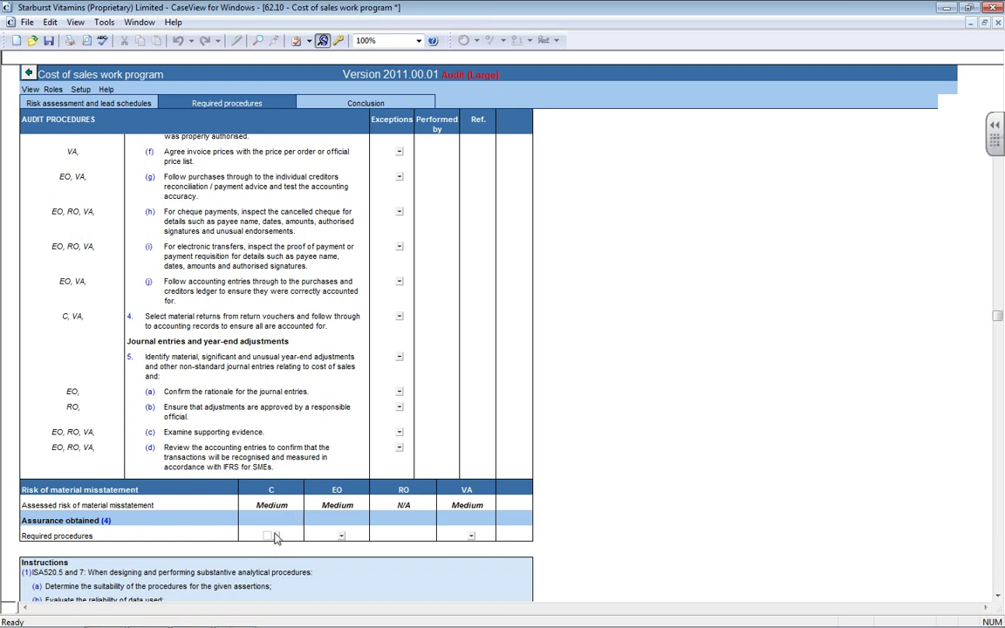
{"action": "left_click", "coordinate": [352, 104]}
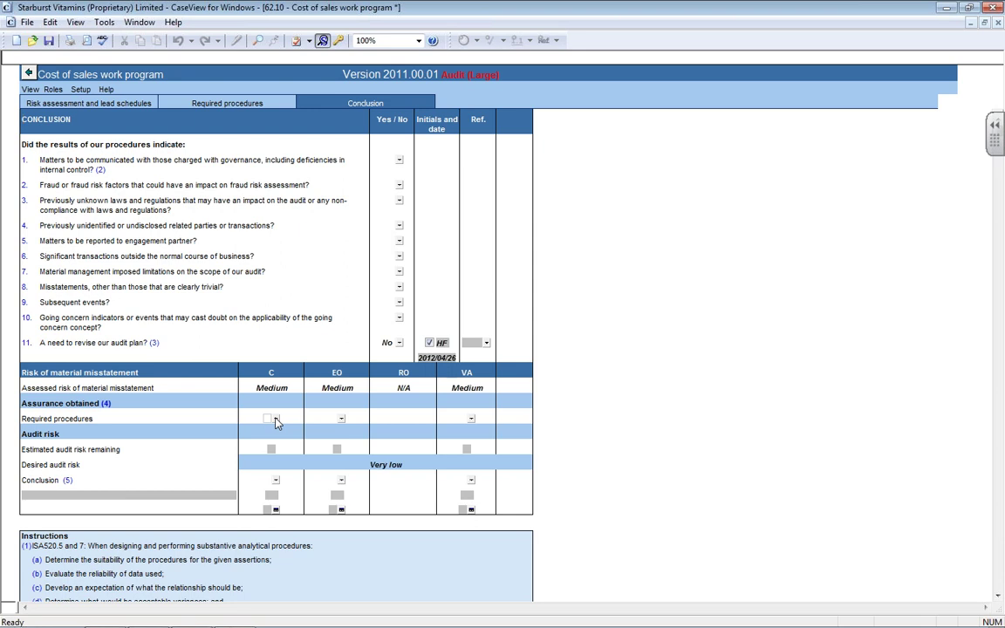
{"action": "left_click", "coordinate": [276, 421]}
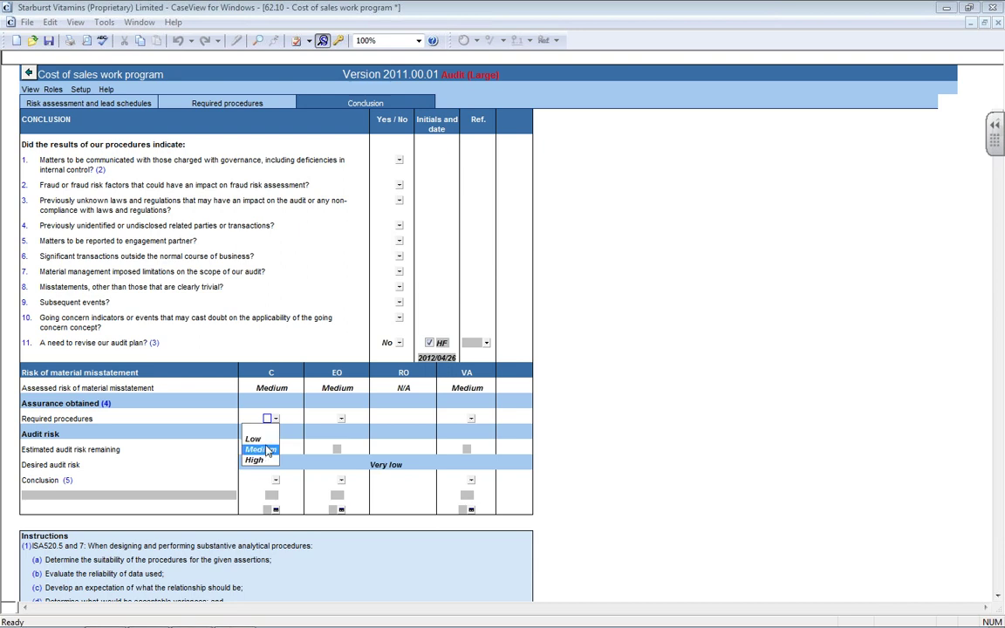
{"action": "left_click", "coordinate": [340, 419]}
{"action": "left_click", "coordinate": [340, 420]}
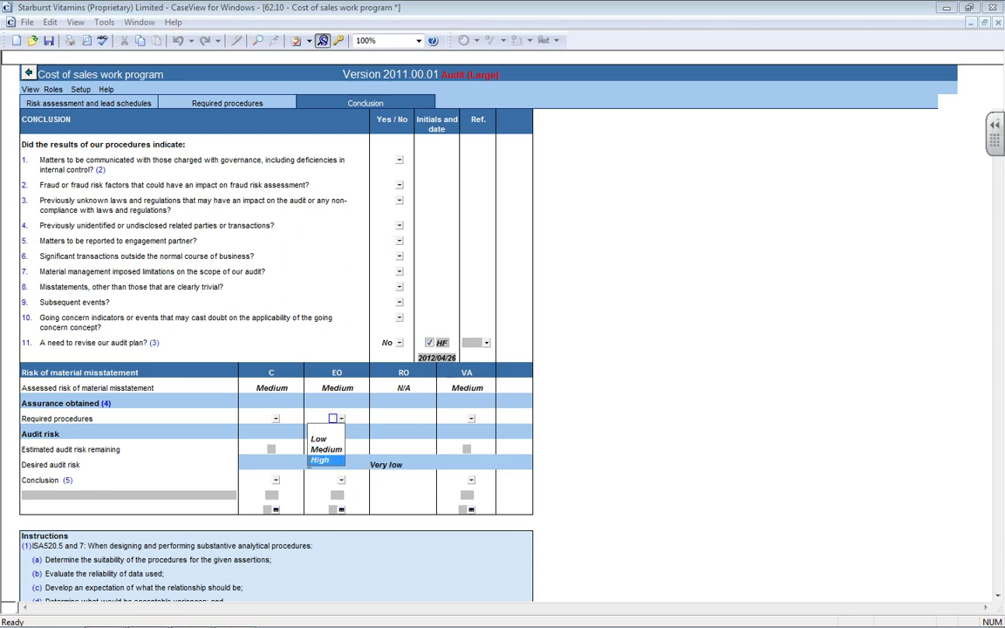
{"action": "left_click", "coordinate": [315, 459]}
Set the required procedures' assurance obtained to Low for the C assertion and Medium for the VA assertion.
{"action": "left_click", "coordinate": [272, 419]}
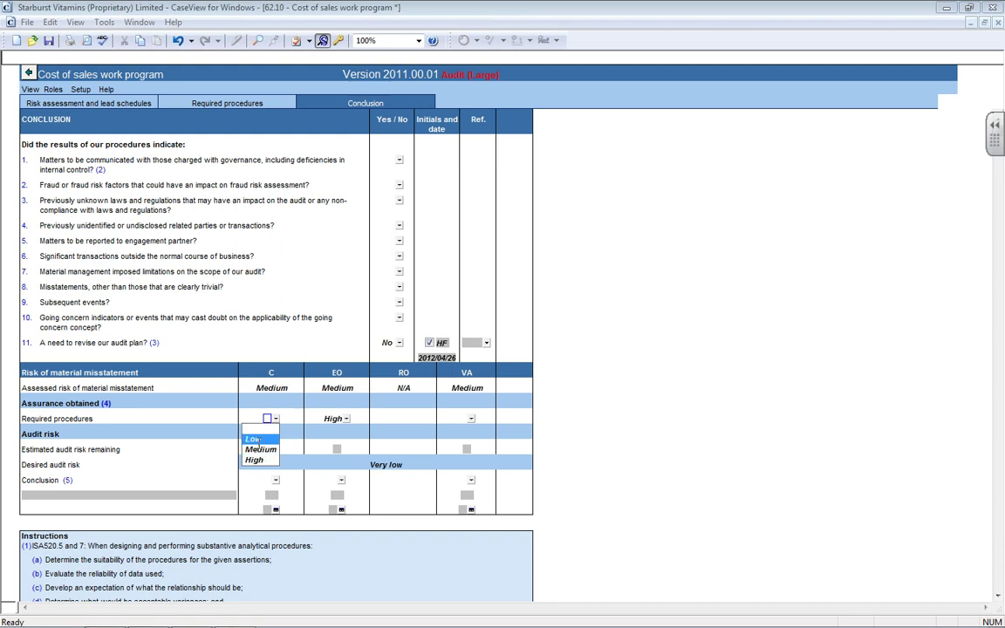
{"action": "left_click", "coordinate": [253, 438]}
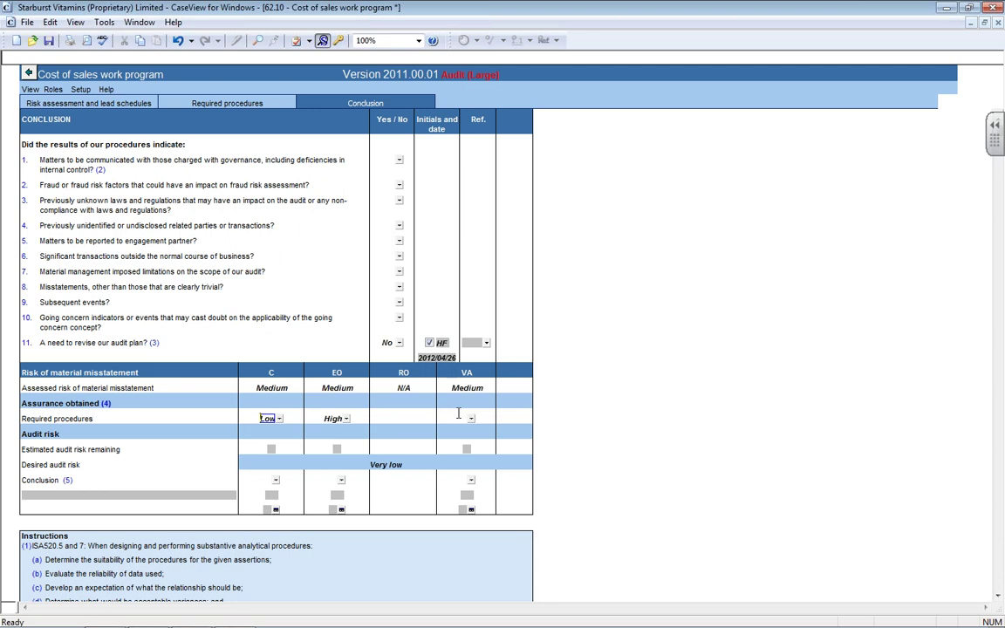
{"action": "left_click", "coordinate": [470, 419]}
{"action": "left_click", "coordinate": [460, 446]}
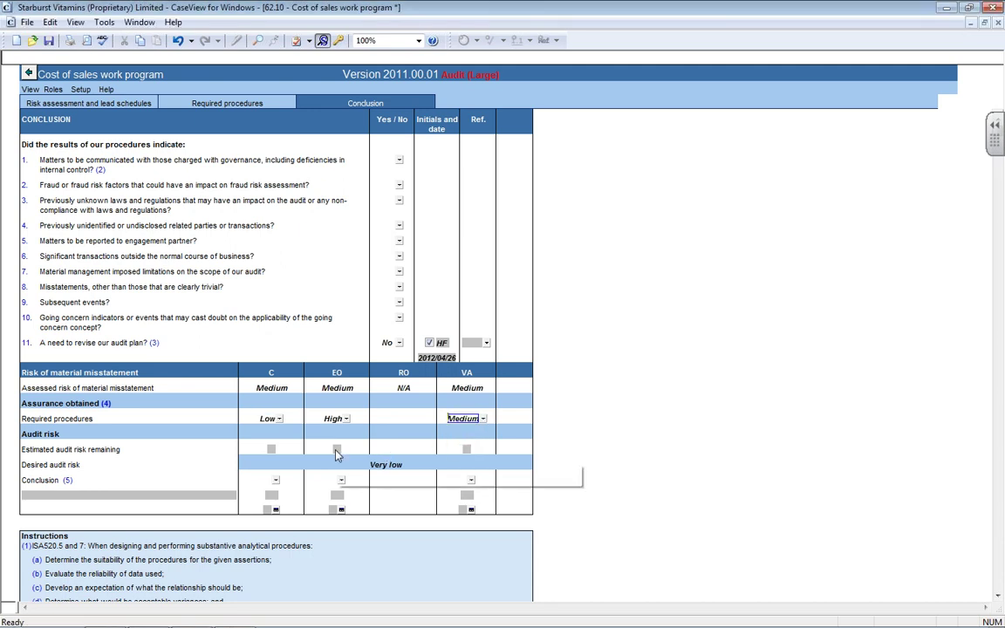
Enter the estimated audit risk remaining as Low for C, Very low for EO and Low for VA.
{"action": "mouse_move", "coordinate": [273, 452]}
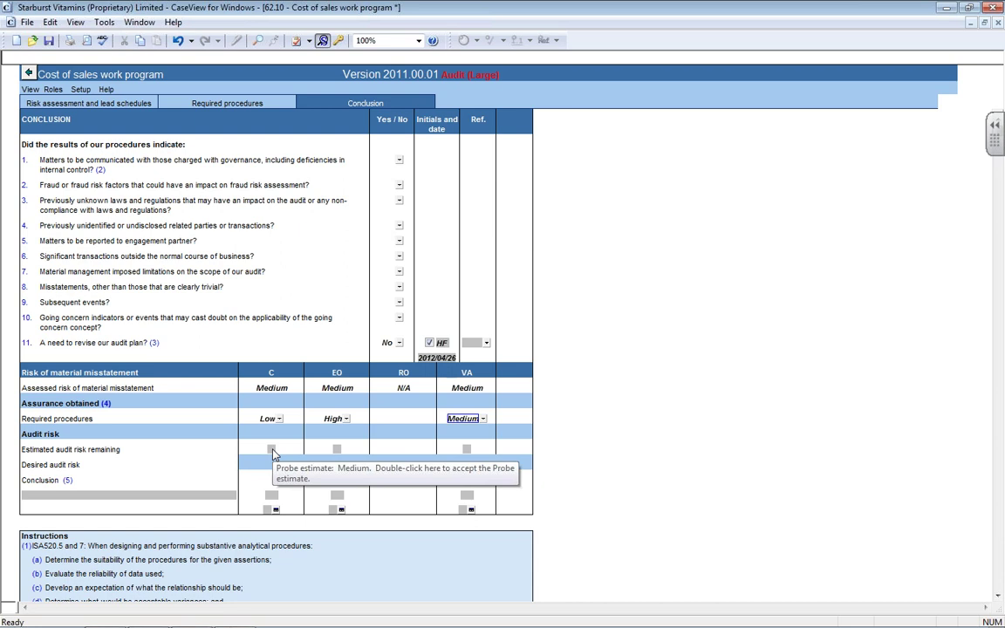
{"action": "double_click", "coordinate": [271, 449]}
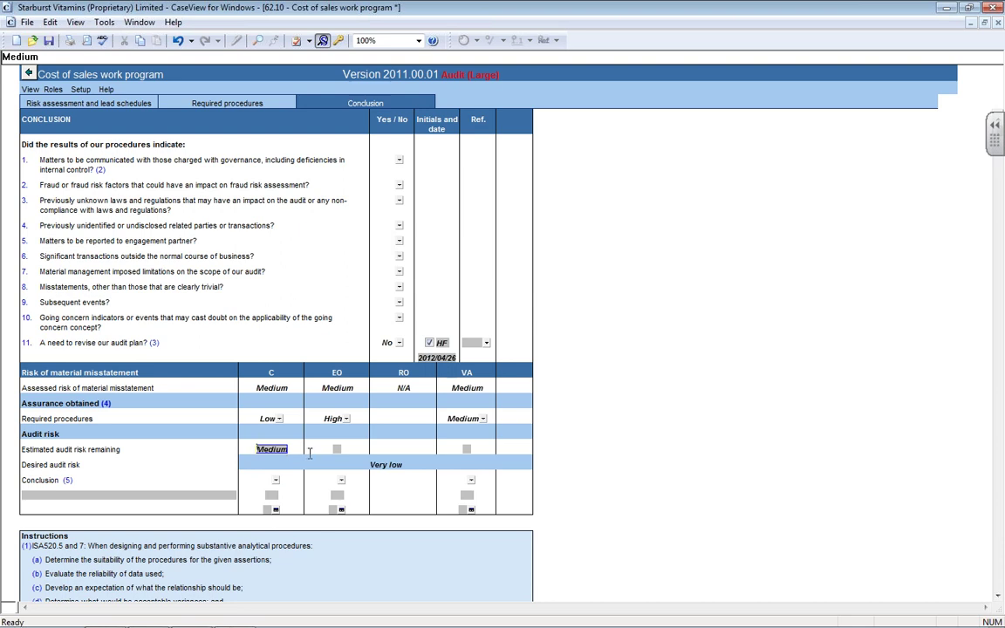
{"action": "type", "text": "Low"}
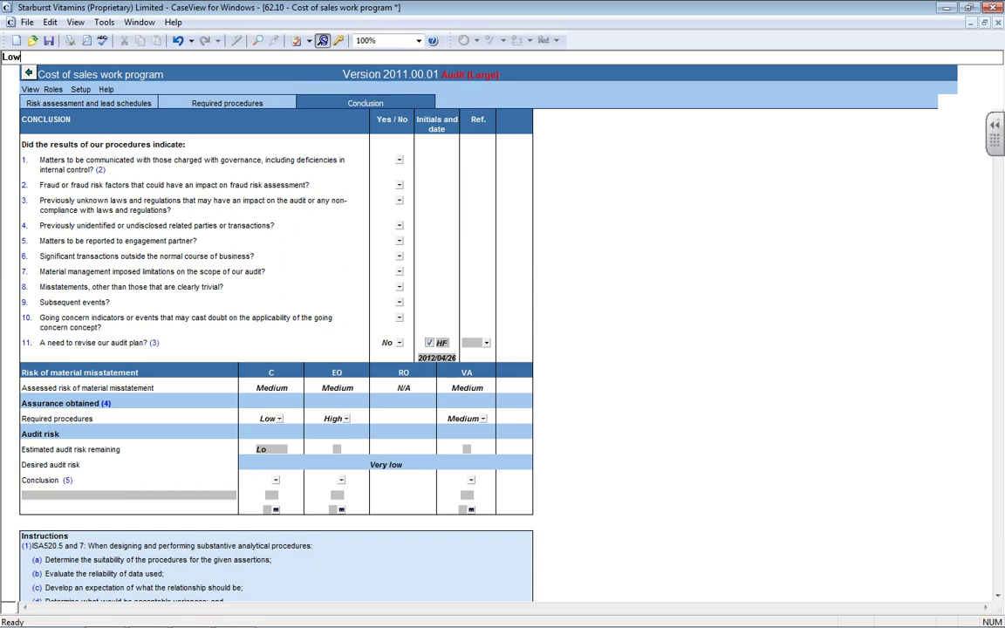
{"action": "key", "text": "Tab"}
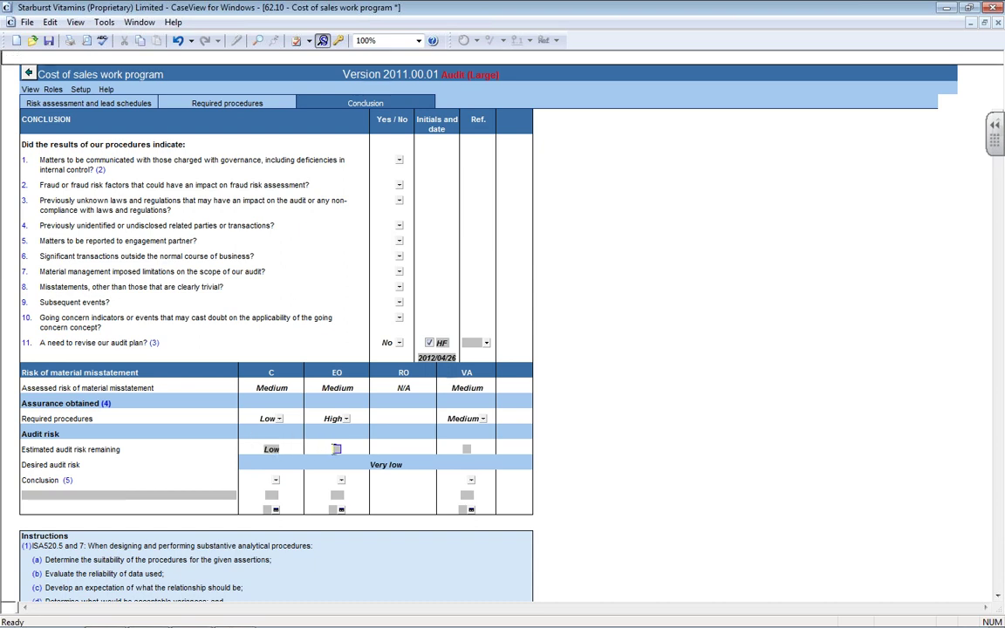
{"action": "type", "text": "Very low"}
{"action": "key", "text": "Tab"}
{"action": "type", "text": "Low"}
{"action": "key", "text": "shift+Tab"}
{"action": "left_click", "coordinate": [397, 467]}
{"action": "left_click", "coordinate": [467, 451]}
{"action": "left_click", "coordinate": [397, 344]}
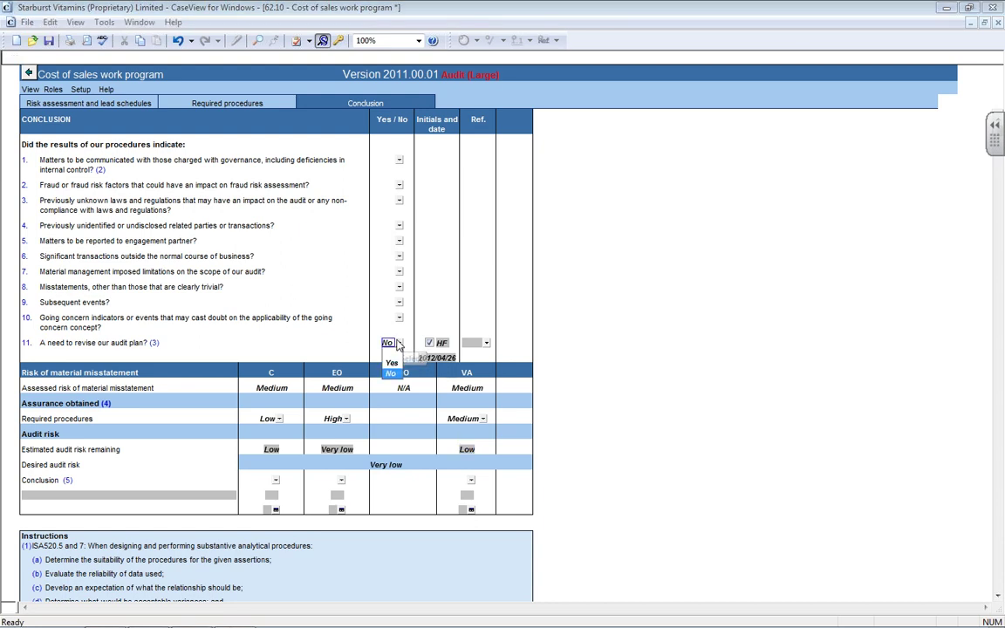
{"action": "left_click", "coordinate": [469, 449]}
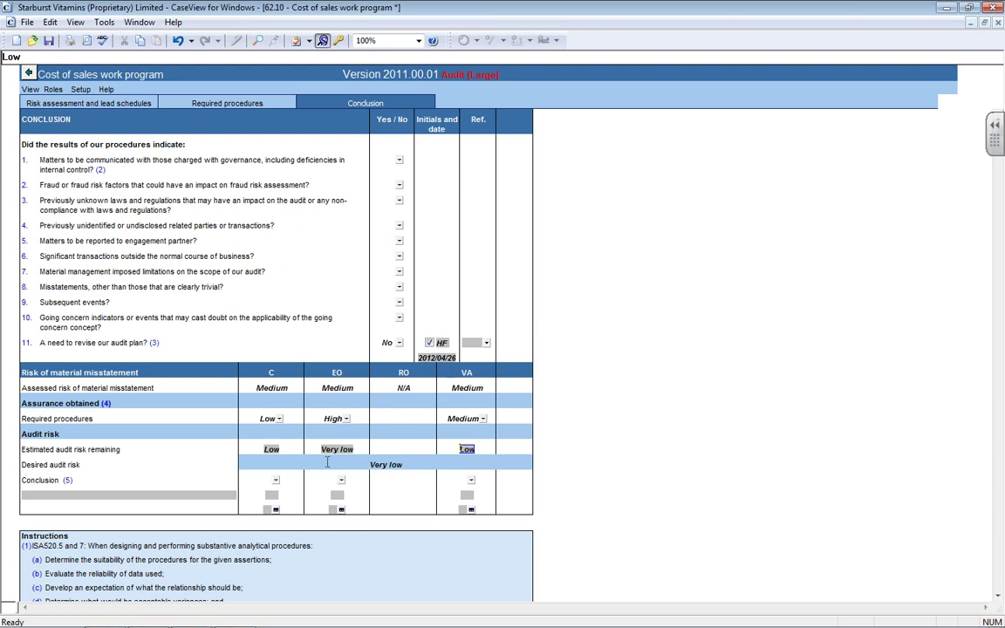
Try the Satisfactory and Unsatisfactory conclusions for the C assertion, and clear the choice.
{"action": "left_click", "coordinate": [274, 480]}
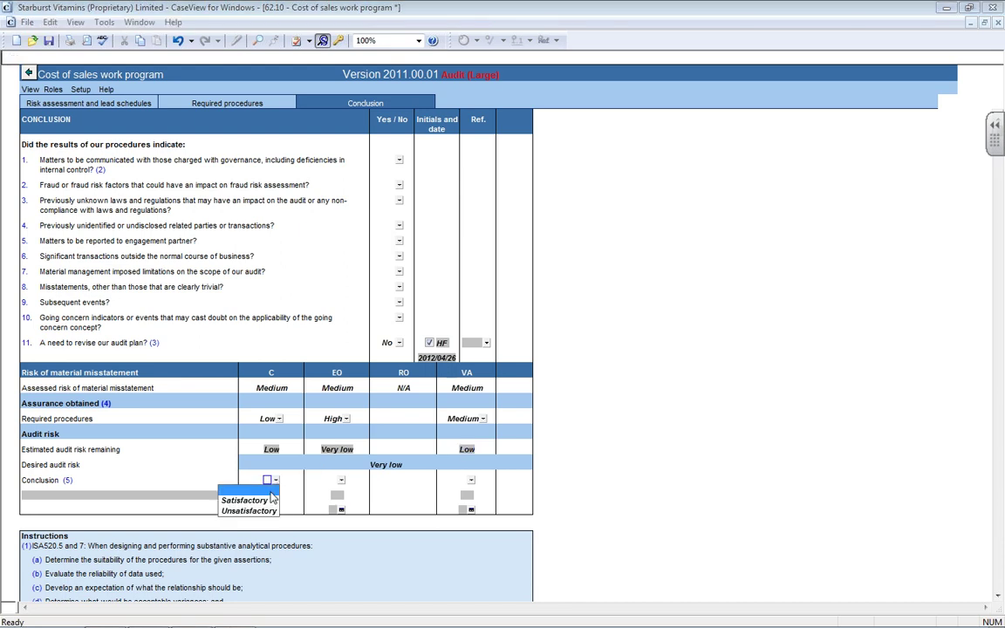
{"action": "left_click", "coordinate": [272, 499]}
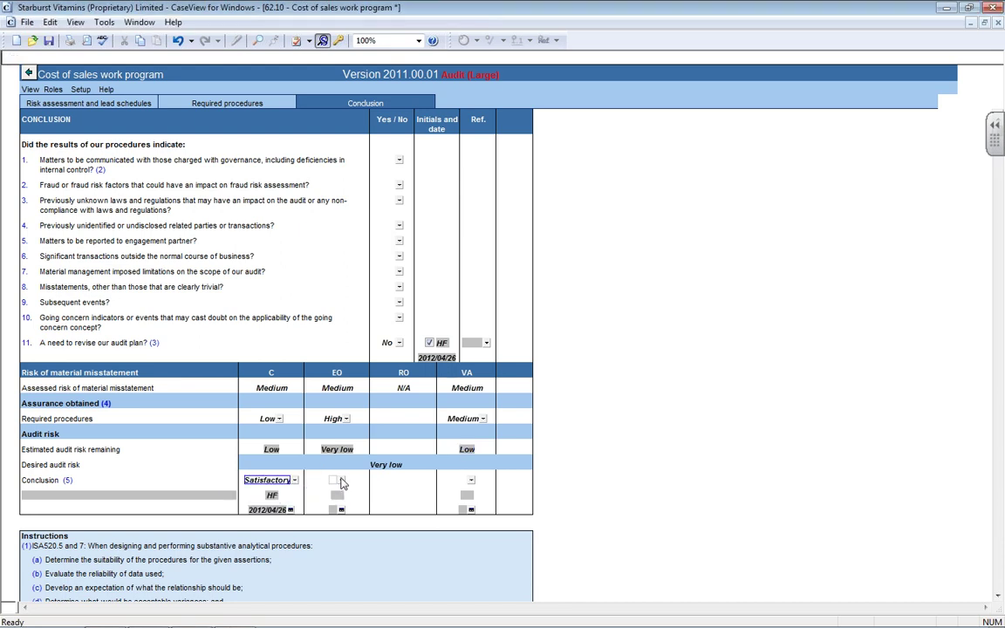
{"action": "left_click", "coordinate": [295, 480]}
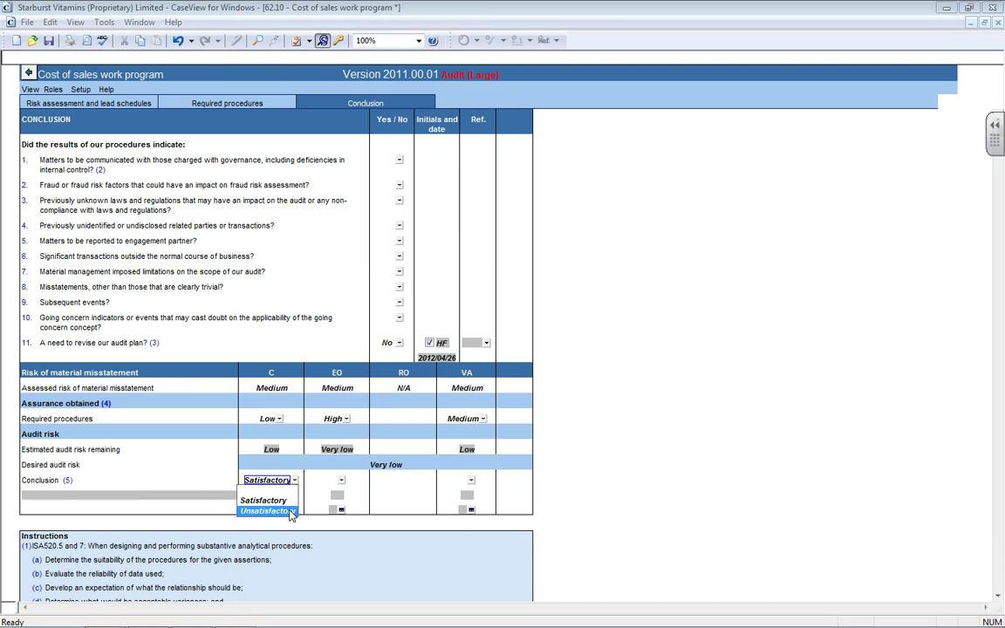
{"action": "left_click", "coordinate": [290, 512]}
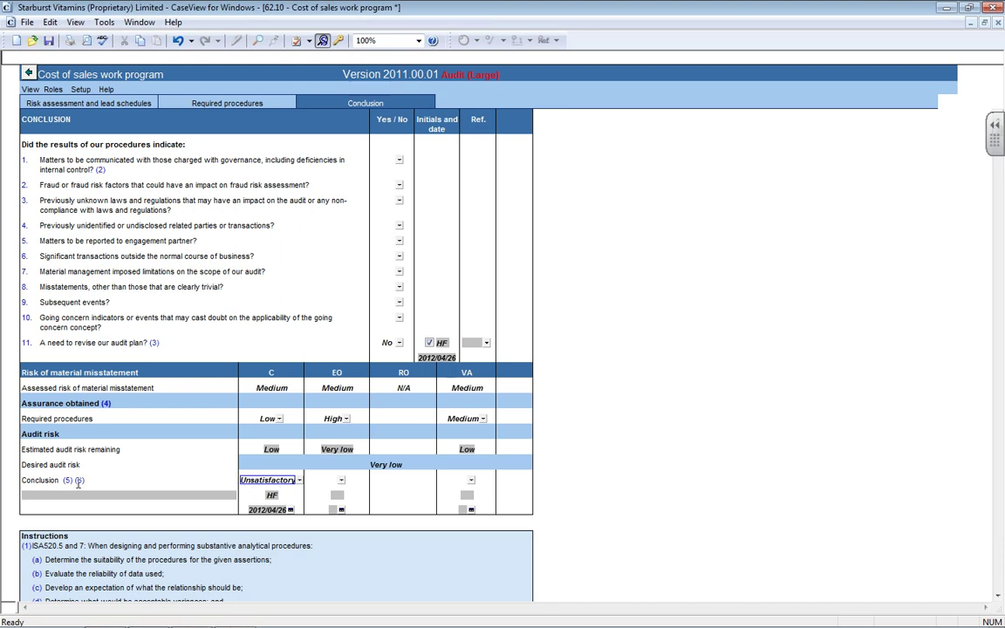
{"action": "key", "text": "Delete"}
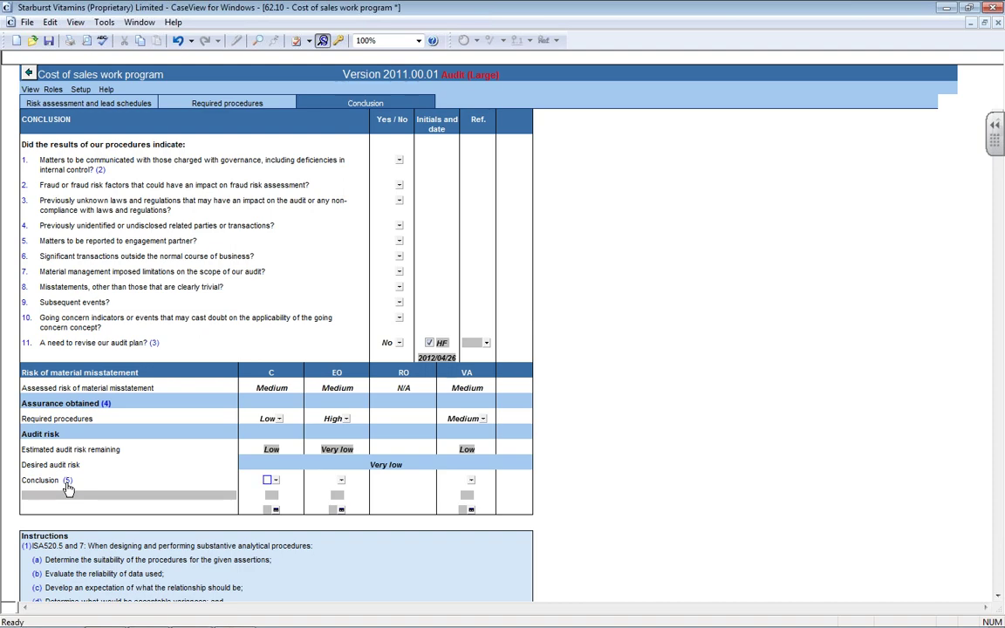
Set the C assertion's conclusion to Unsatisfactory and read the instructions referenced by notes 5 and 6.
{"action": "scroll", "coordinate": [68, 489], "scroll_direction": "down", "scroll_amount": 3}
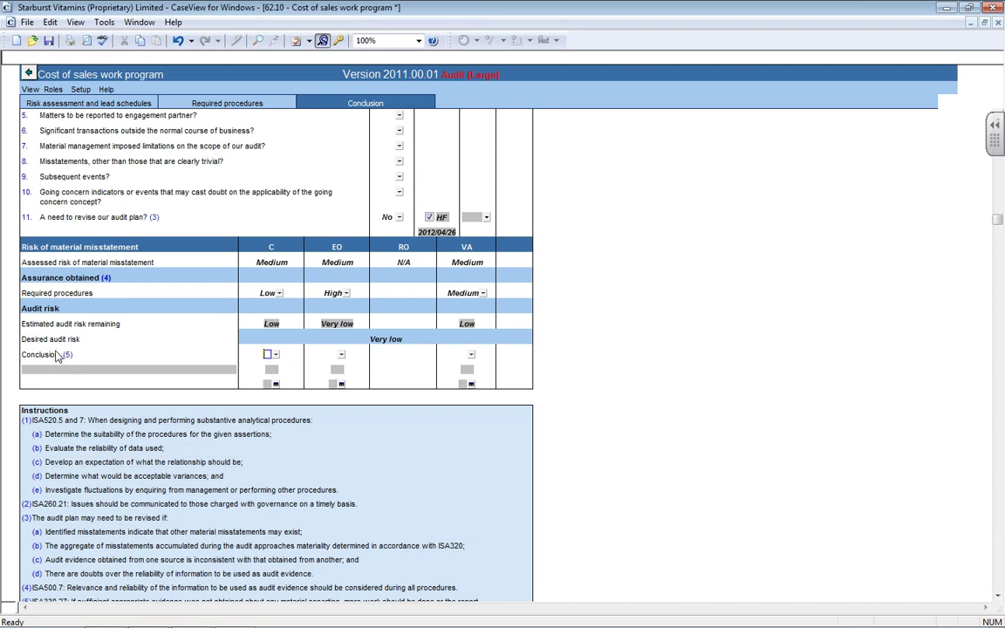
{"action": "left_click", "coordinate": [272, 354]}
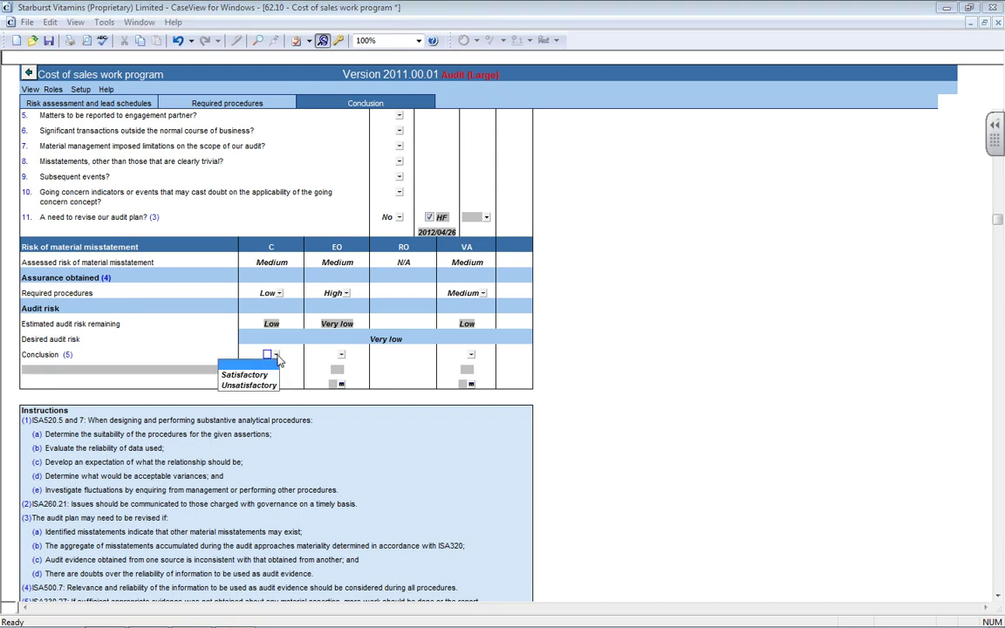
{"action": "left_click", "coordinate": [251, 384]}
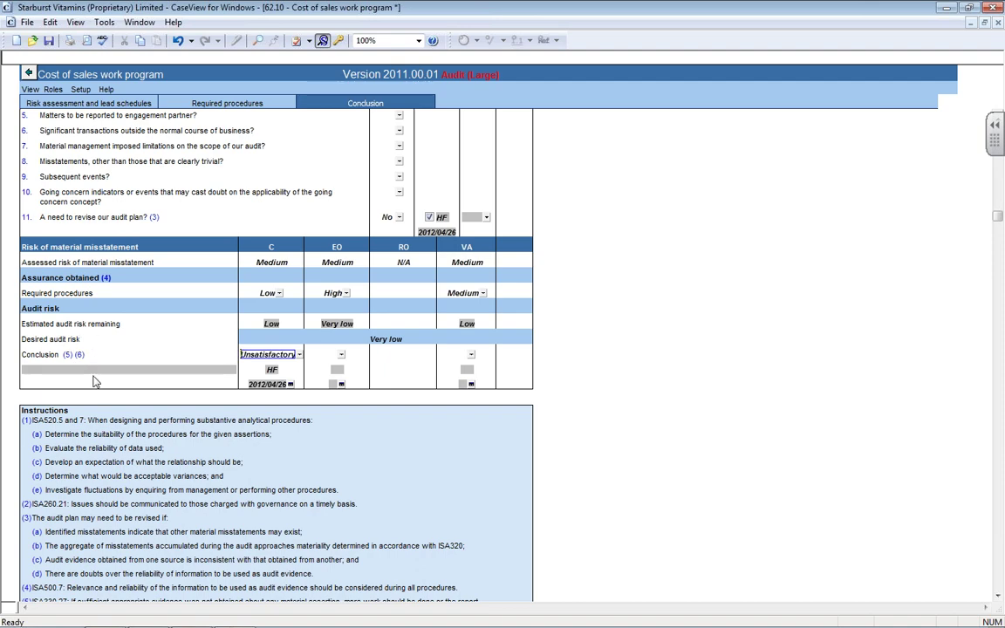
{"action": "scroll", "coordinate": [96, 388], "scroll_direction": "down", "scroll_amount": 3}
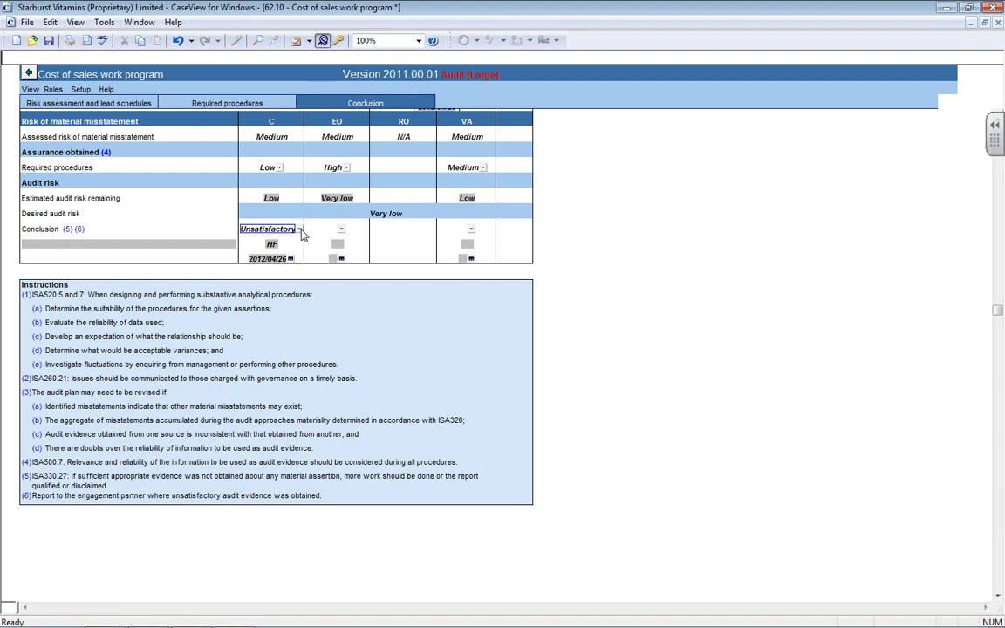
{"action": "scroll", "coordinate": [301, 258], "scroll_direction": "up", "scroll_amount": 2}
{"action": "scroll", "coordinate": [301, 257], "scroll_direction": "up", "scroll_amount": 2}
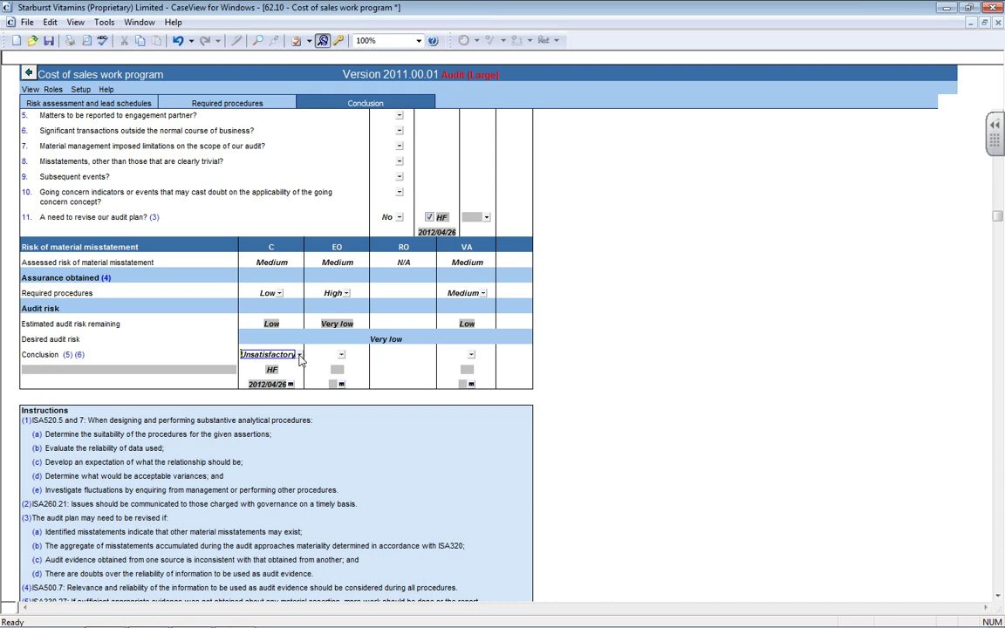
Set the EO assertion's conclusion to Satisfactory, and select the blank text field below the Conclusion label.
{"action": "left_click", "coordinate": [341, 354]}
{"action": "left_click", "coordinate": [358, 372]}
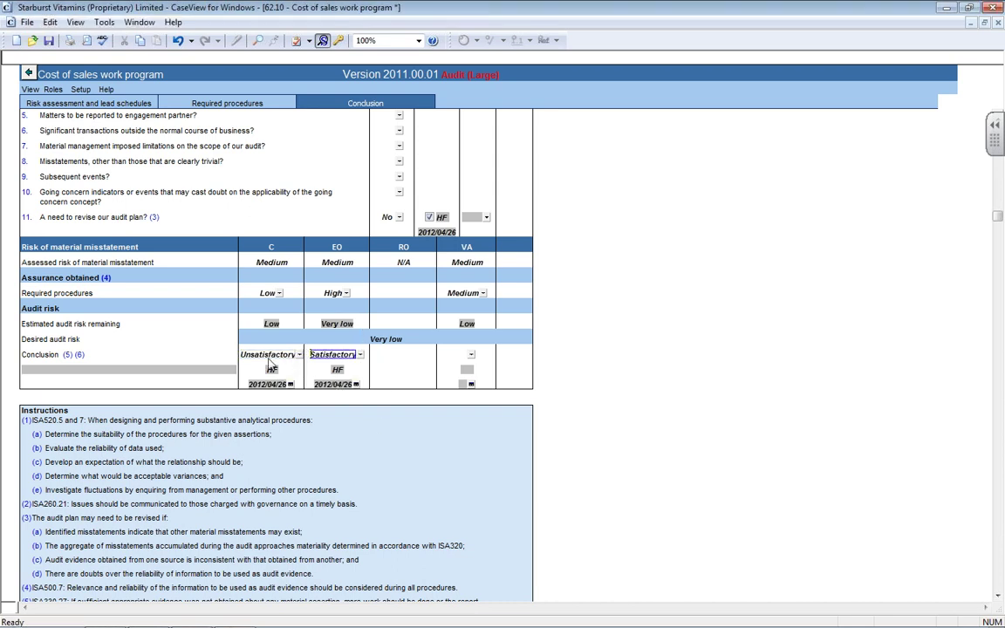
{"action": "left_click", "coordinate": [116, 371]}
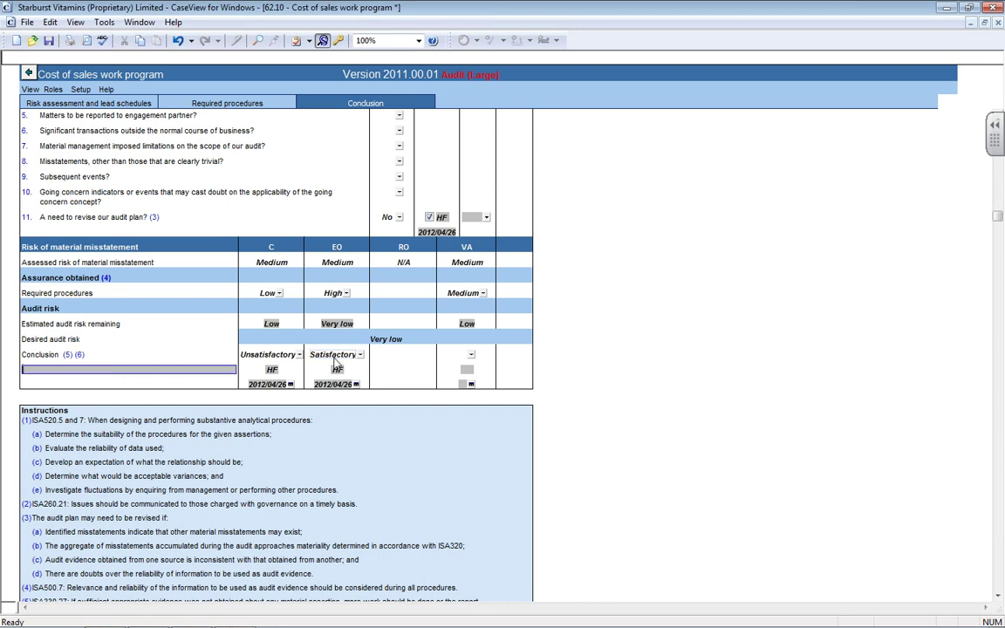
Change the conclusion chosen for the C assertion.
{"action": "left_click", "coordinate": [299, 356]}
{"action": "left_click", "coordinate": [299, 365]}
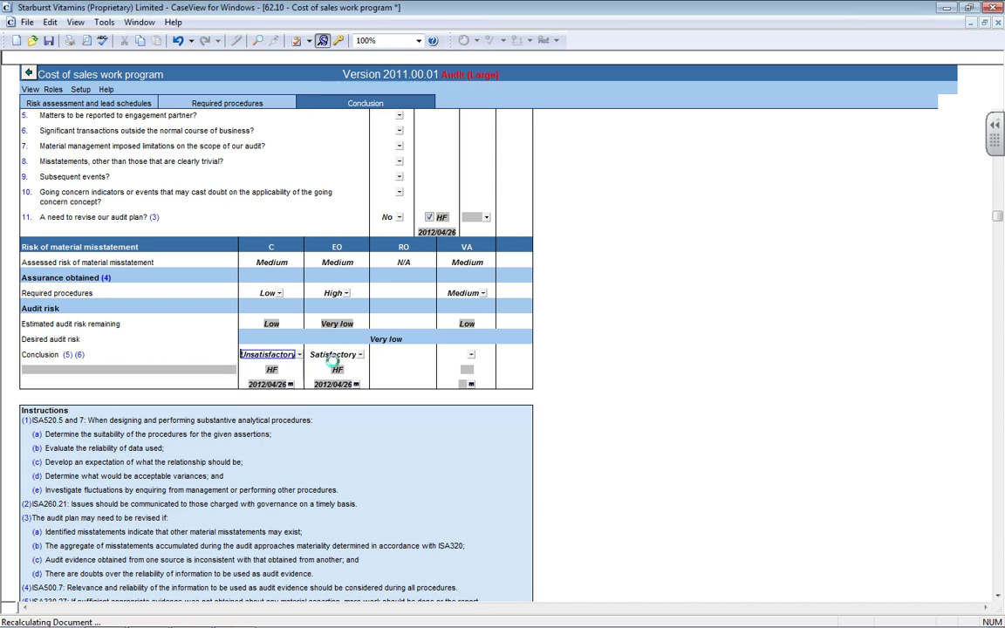